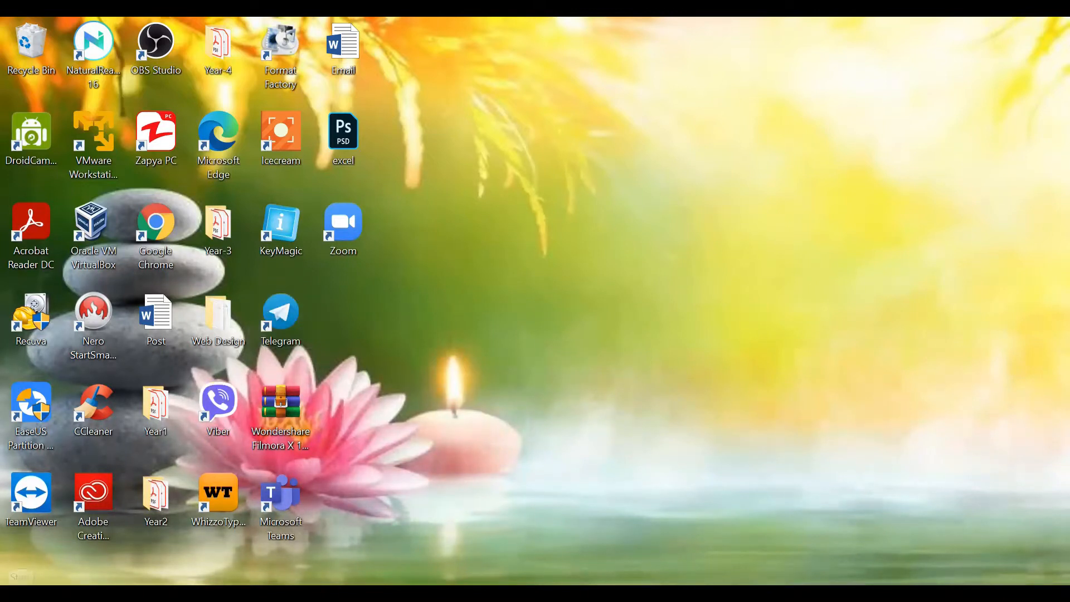
Step: Launch Publisher 2016 and create a new publication from the Blank 11 x 8.5" template
left_click(12, 593)
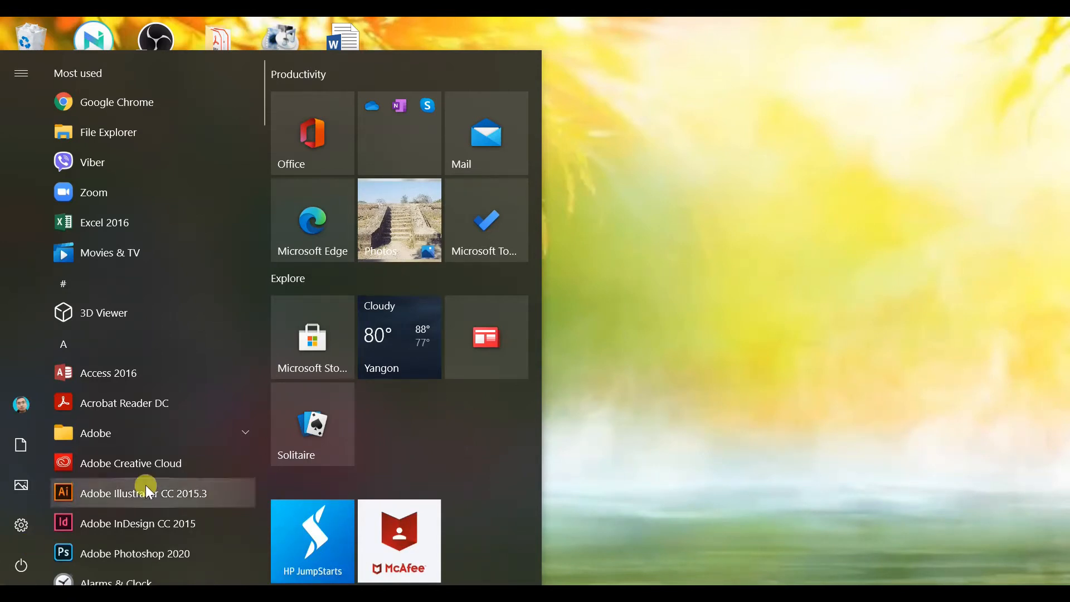
left_click(134, 593)
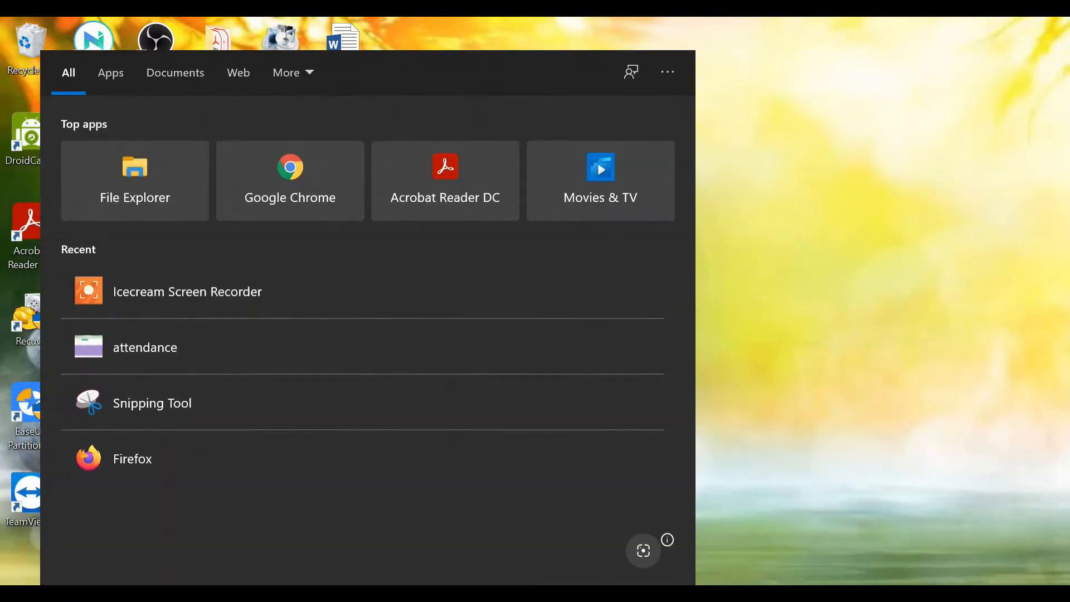
type("pub")
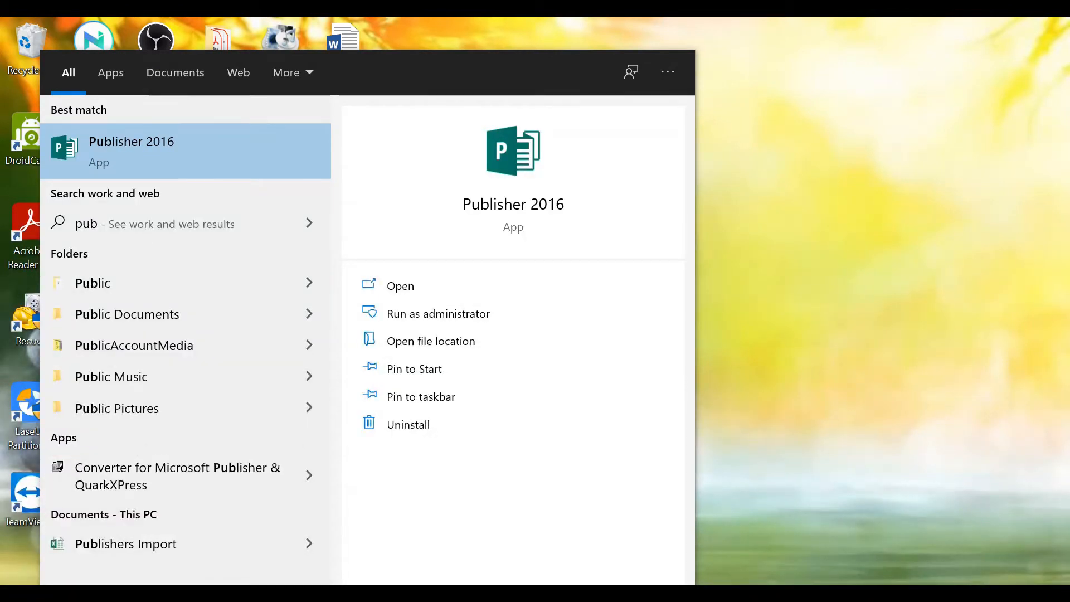
key("Return")
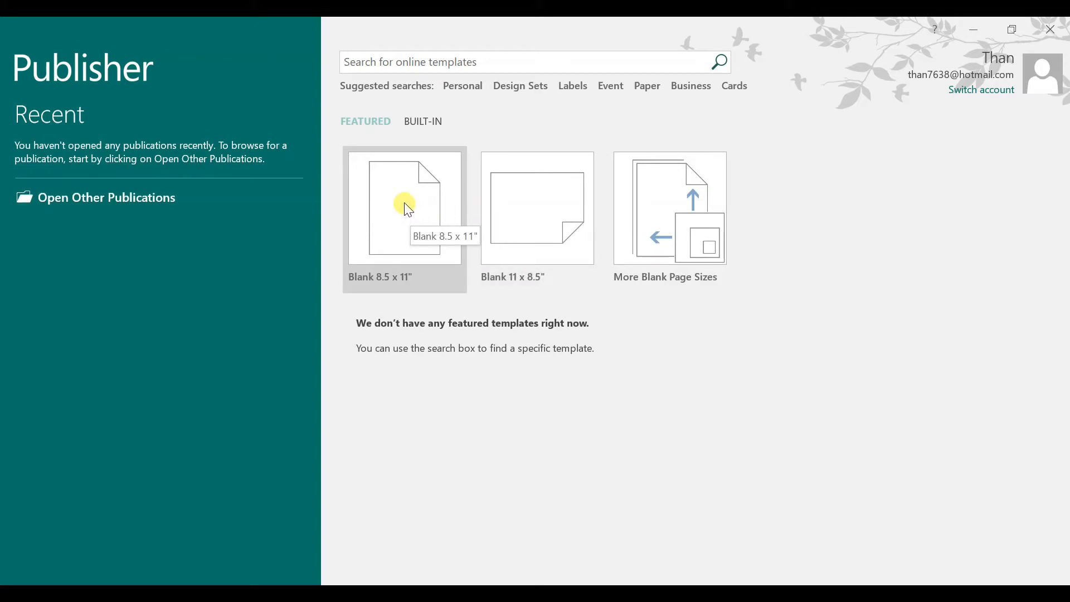
left_click(503, 207)
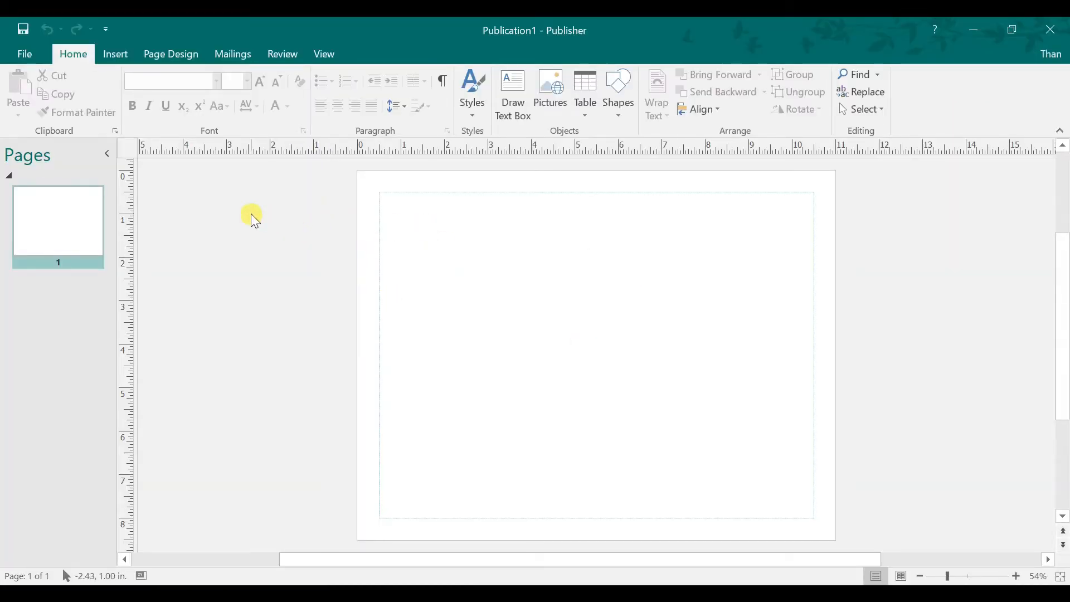
Step: Look through the featured templates available for new publications
left_click(22, 55)
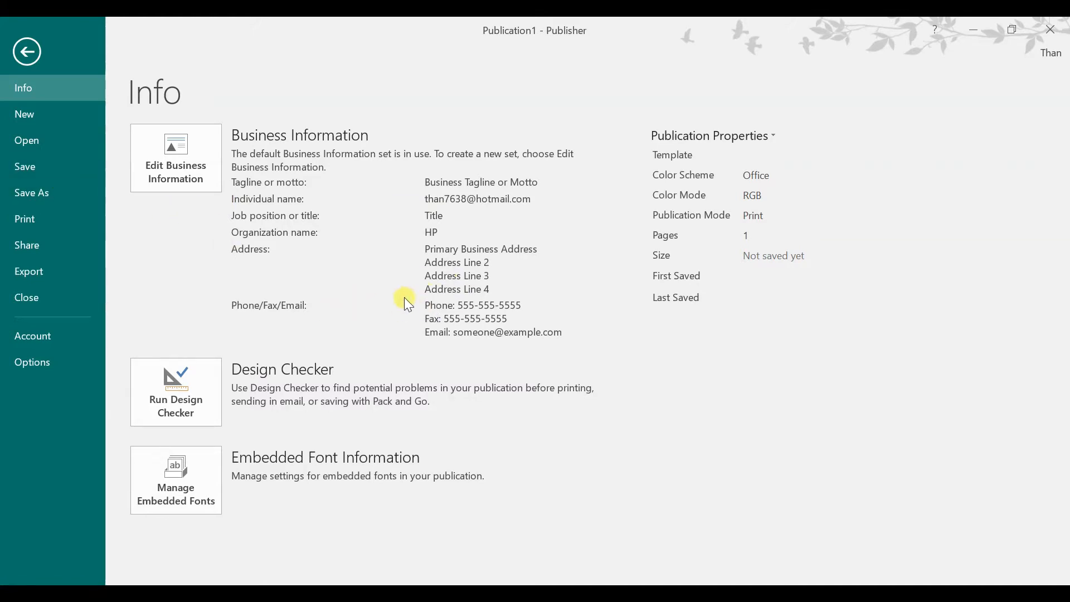
left_click(49, 119)
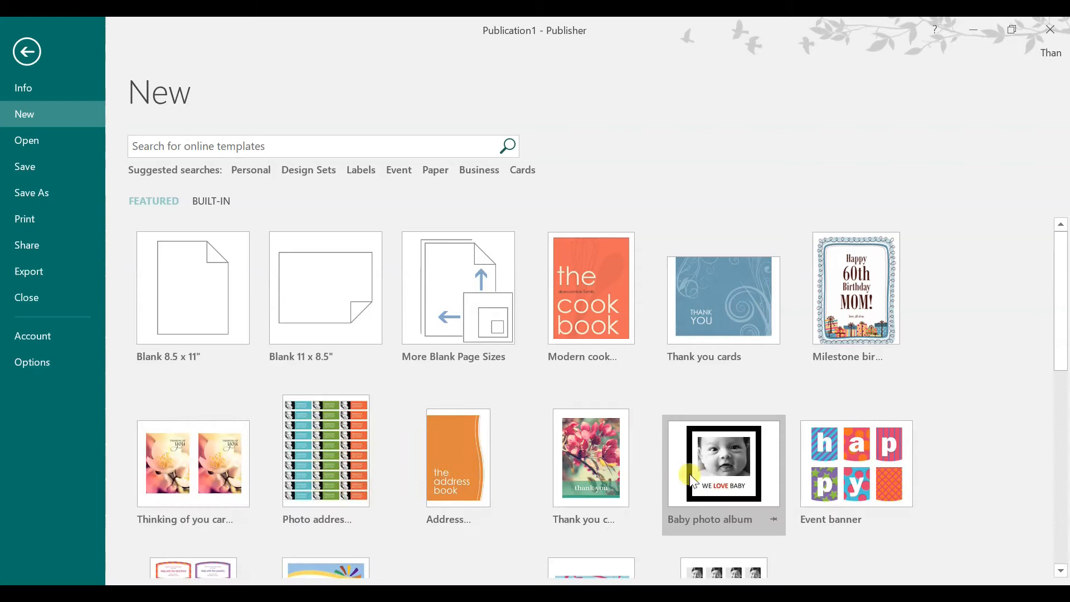
scroll(713, 454, "down", 1)
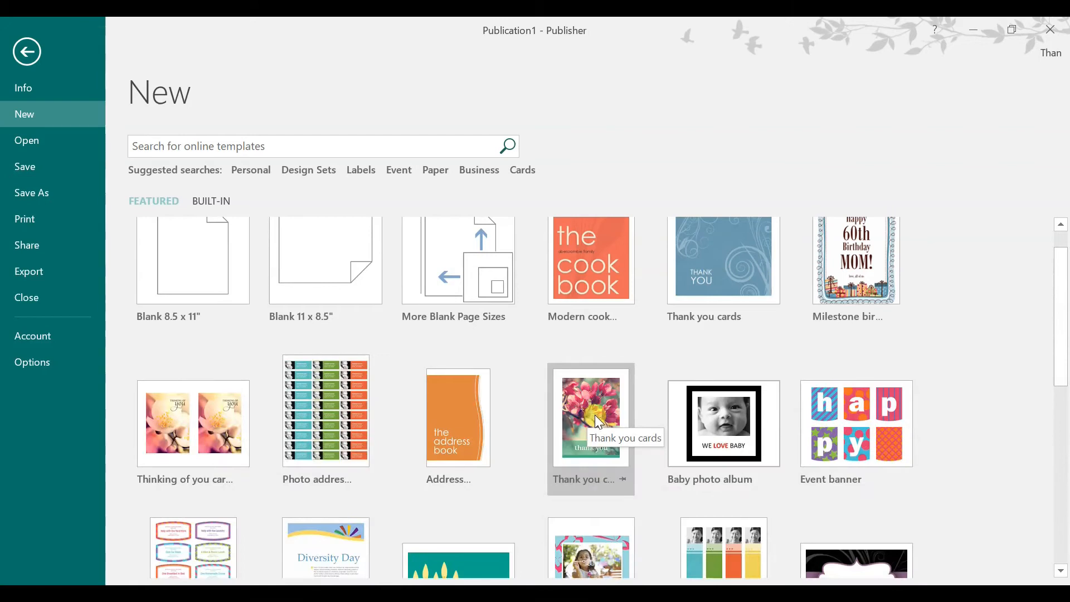
scroll(959, 389, "up", 1)
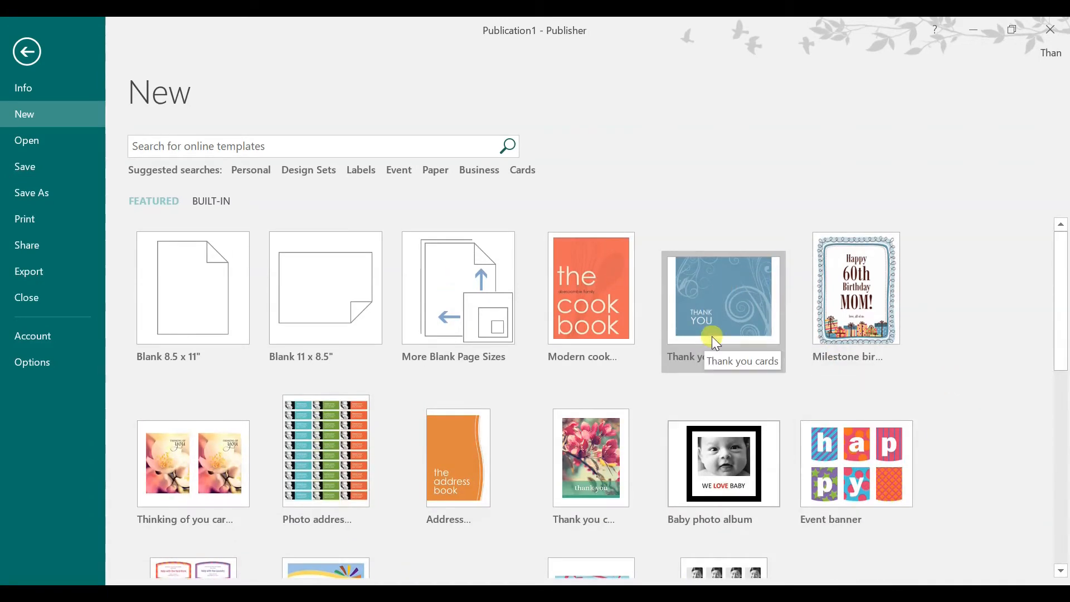
scroll(705, 339, "down", 3)
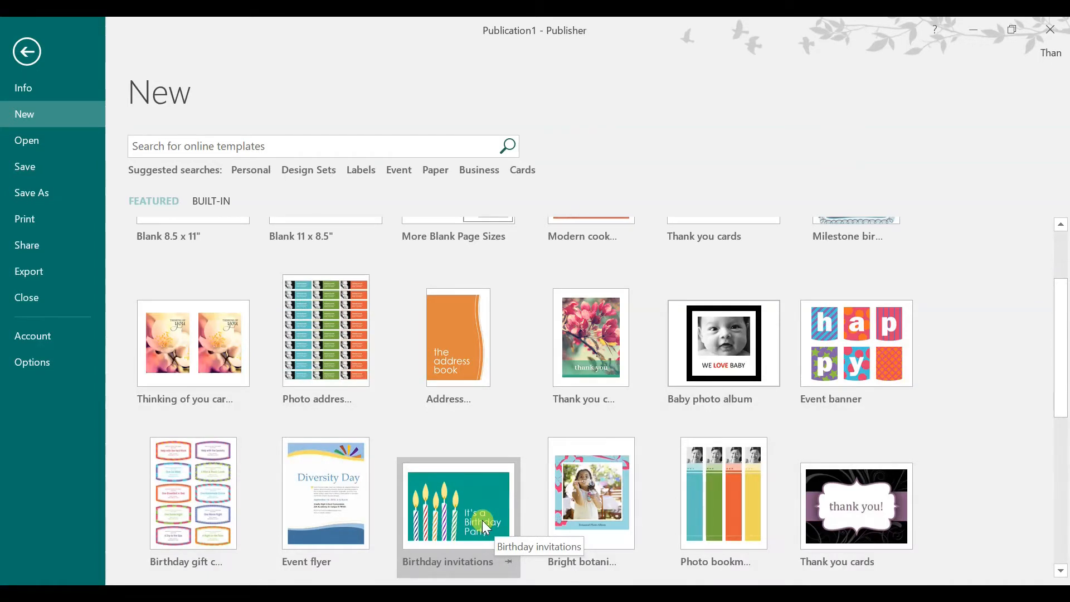
scroll(490, 479, "up", 3)
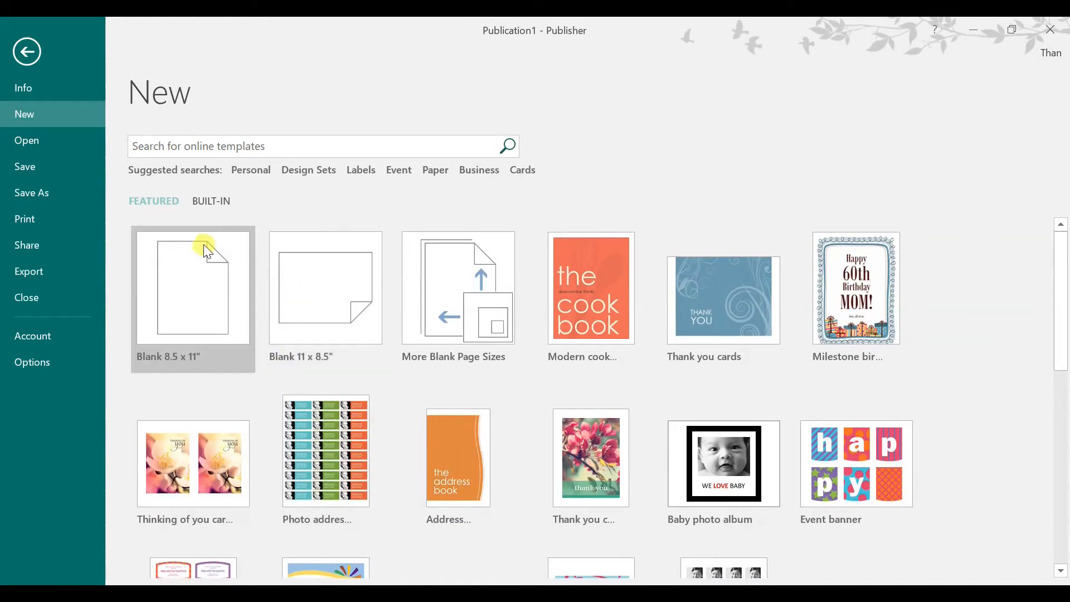
Step: Browse the Personal templates filtered by the Business category, and return to the template overview
left_click(251, 170)
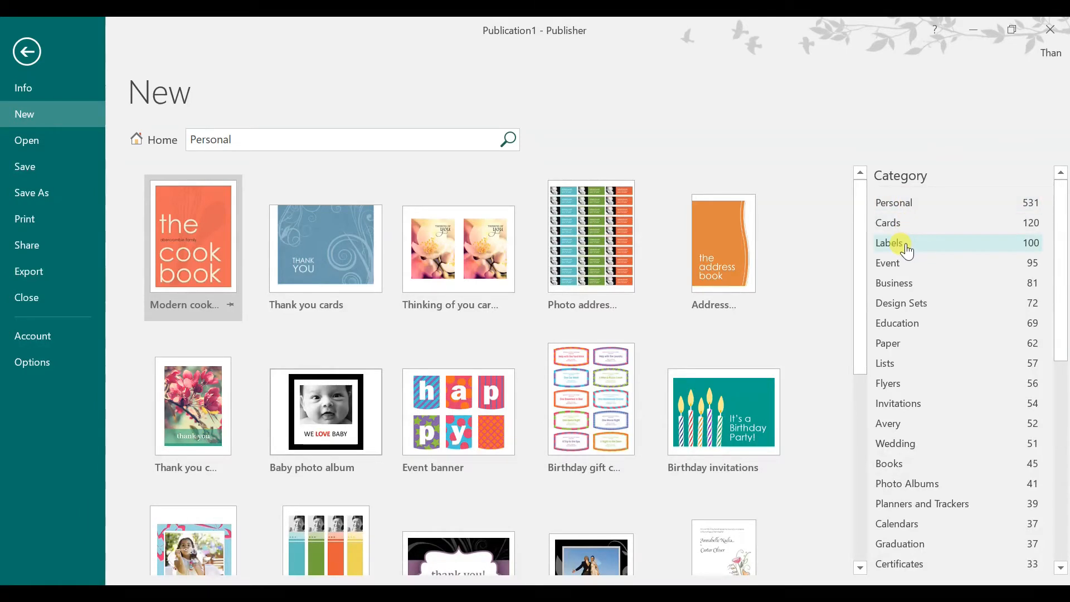
left_click(911, 290)
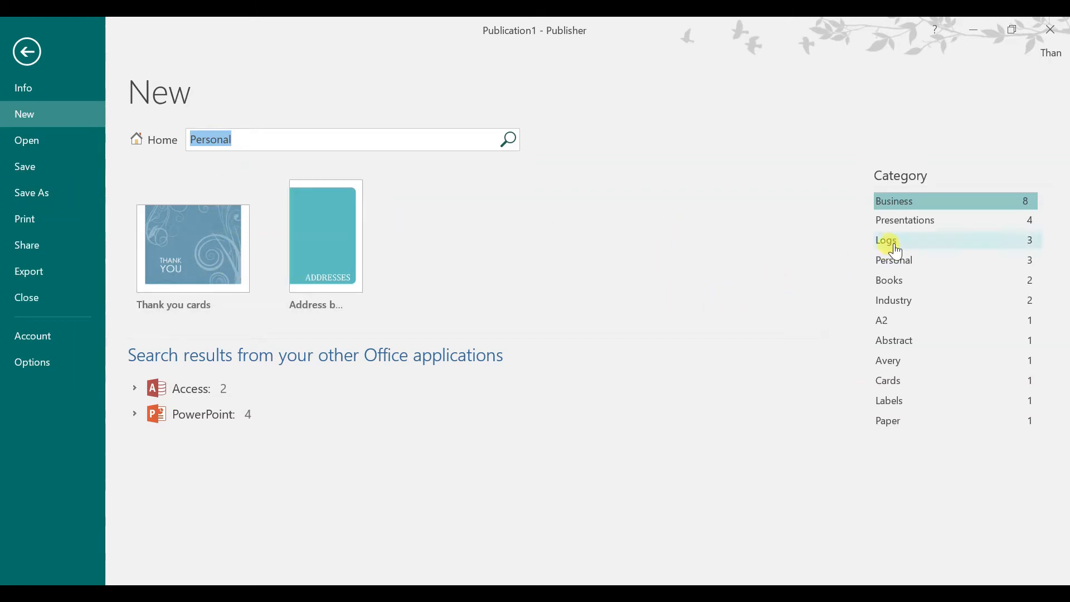
left_click(146, 144)
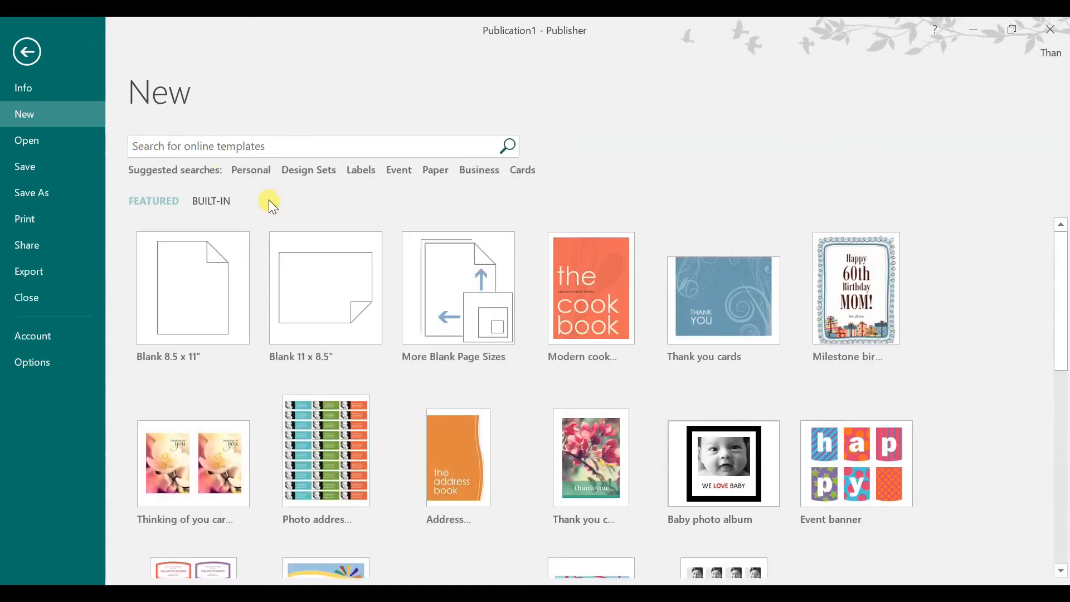
Step: Examine the Word and PowerPoint results for Personal templates under Education, add the Personal category filter, and return to the blank publication
left_click(240, 169)
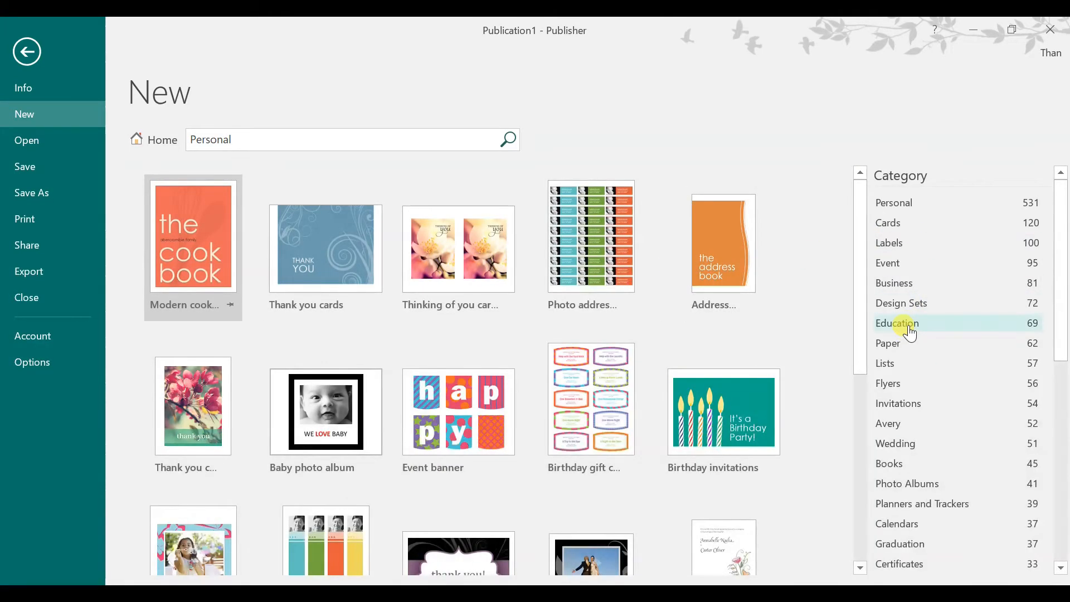
left_click(906, 328)
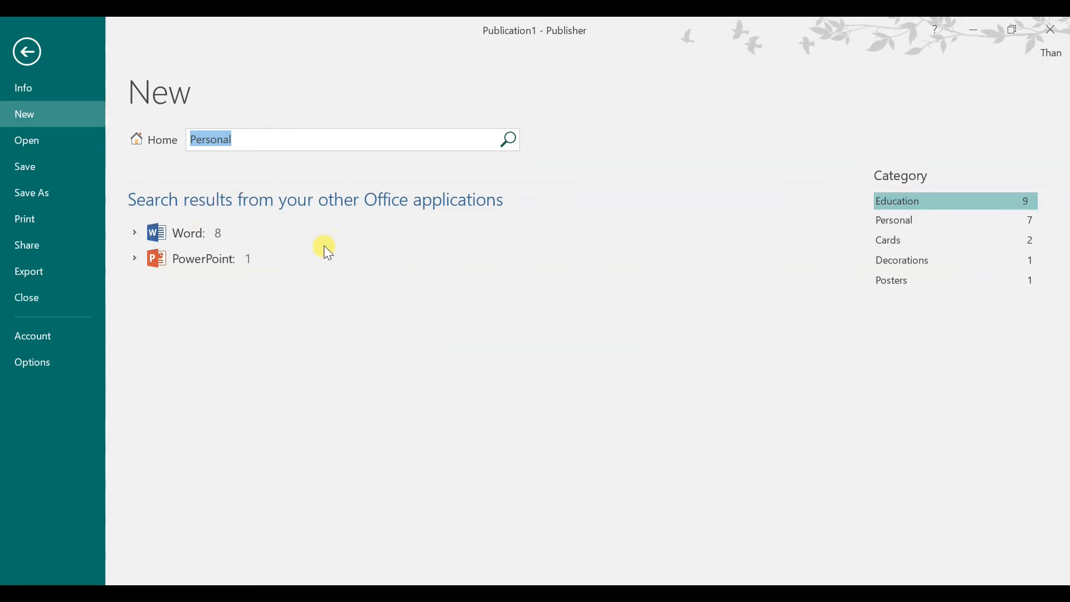
left_click(137, 233)
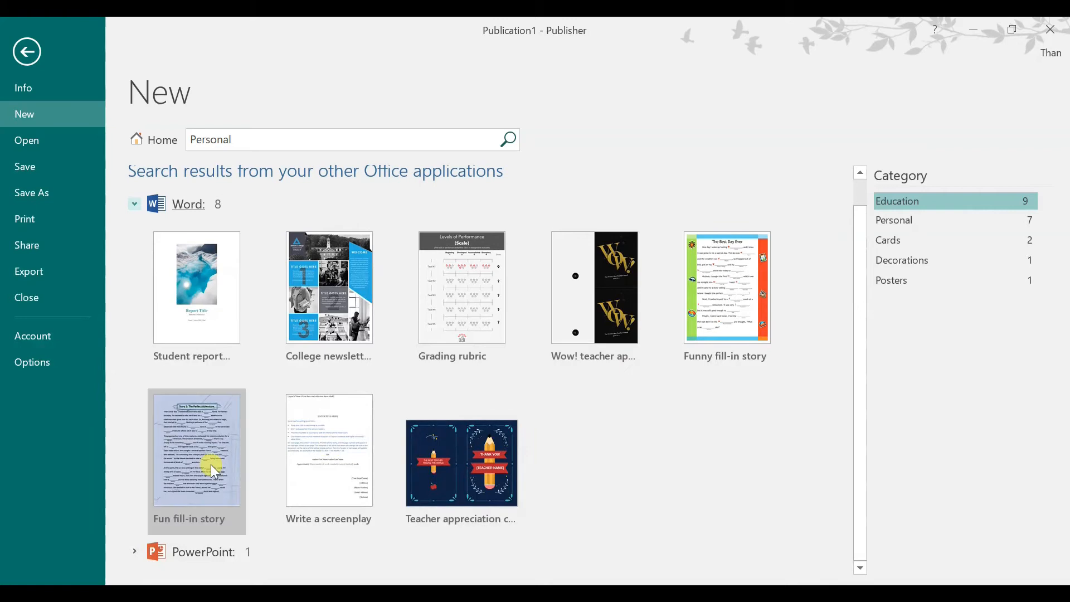
left_click(141, 554)
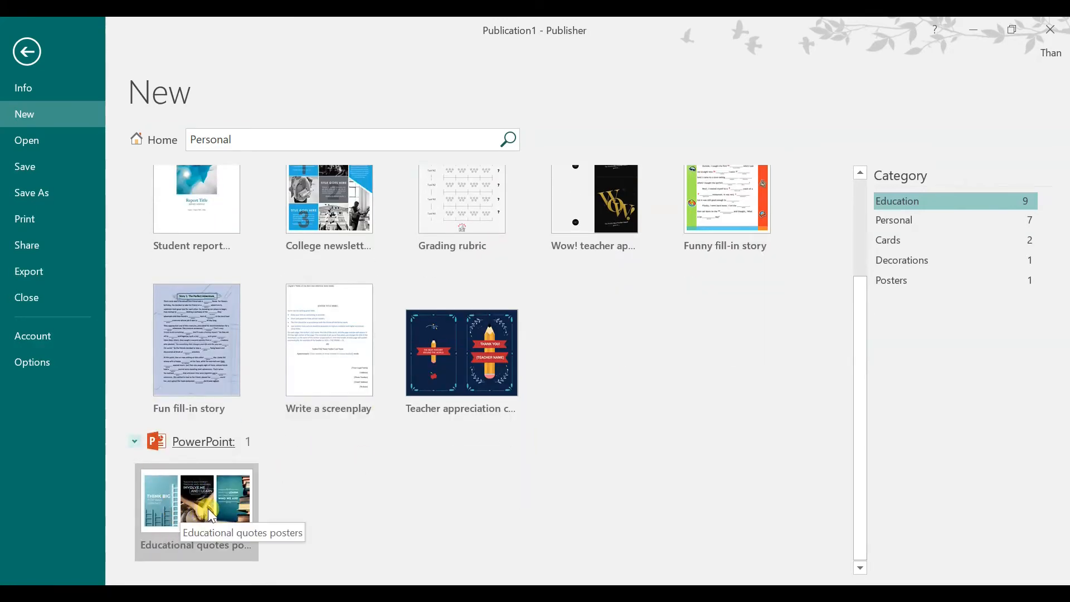
scroll(295, 488, "up", 2)
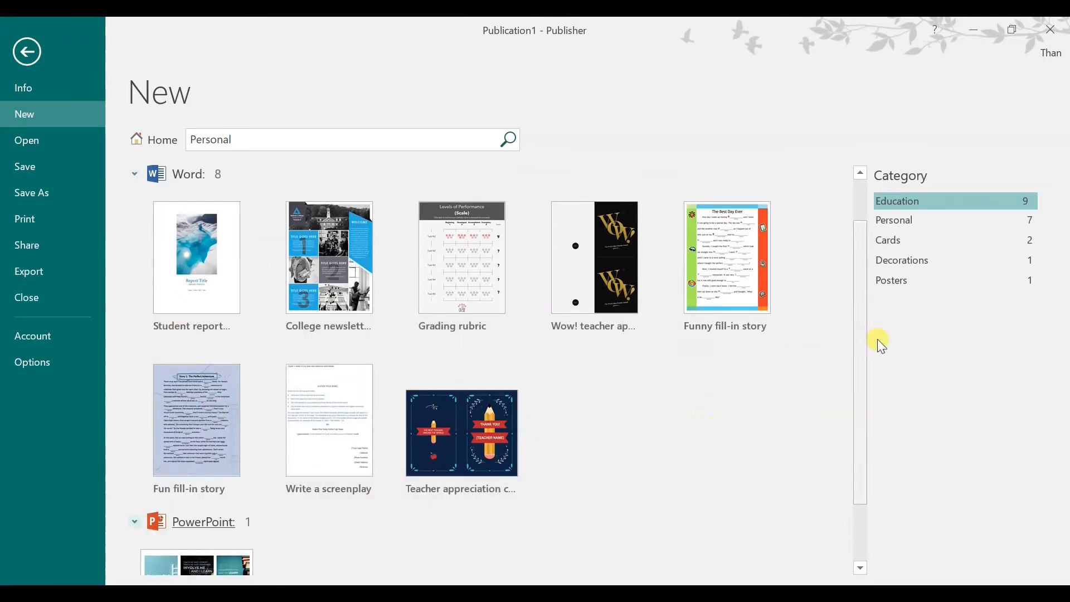
left_click(910, 221)
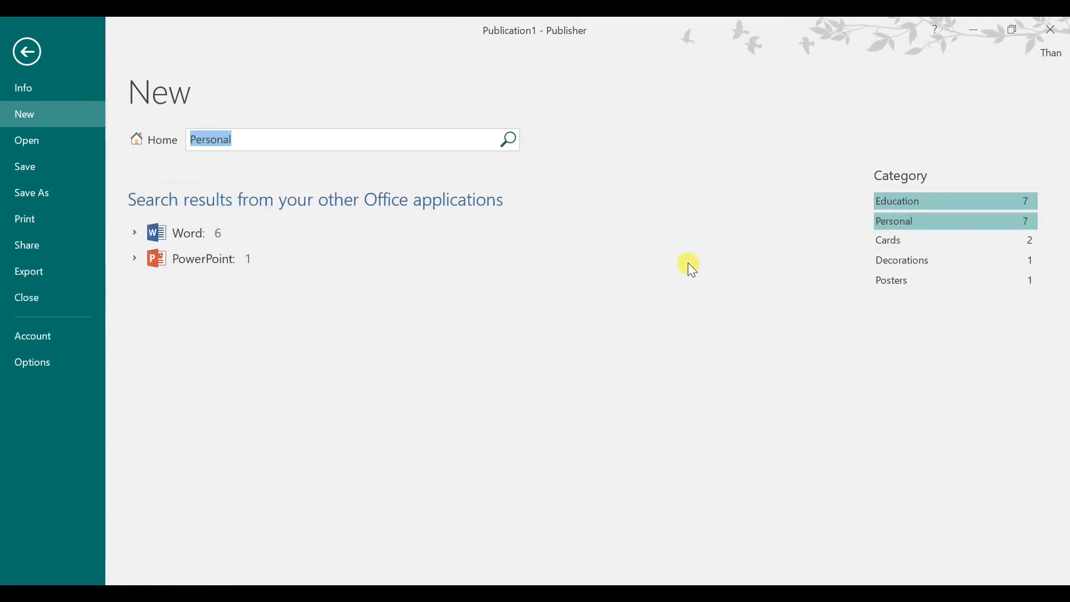
left_click(153, 142)
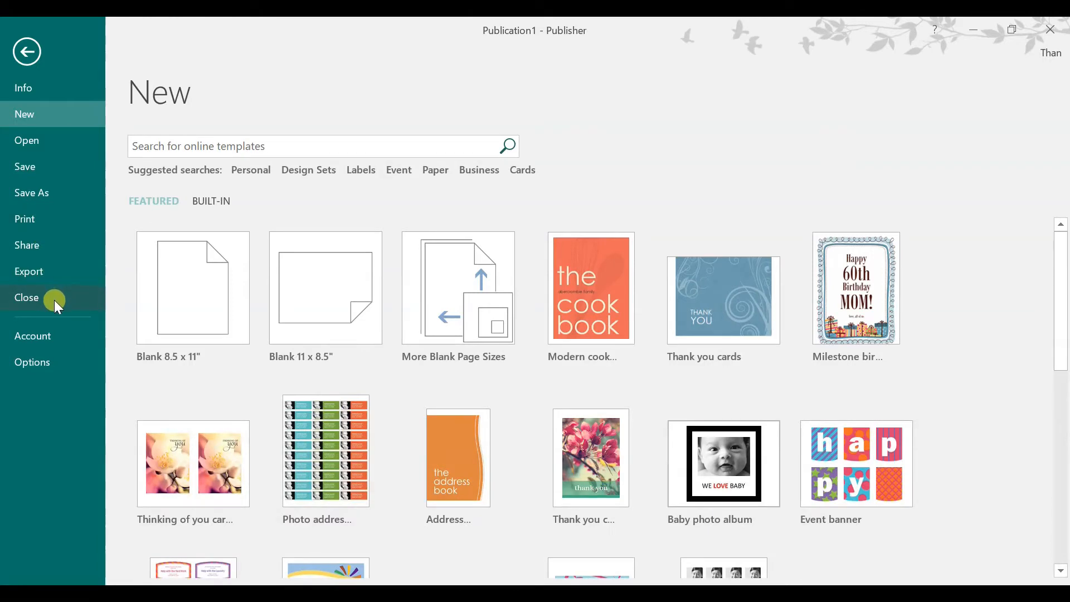
left_click(28, 51)
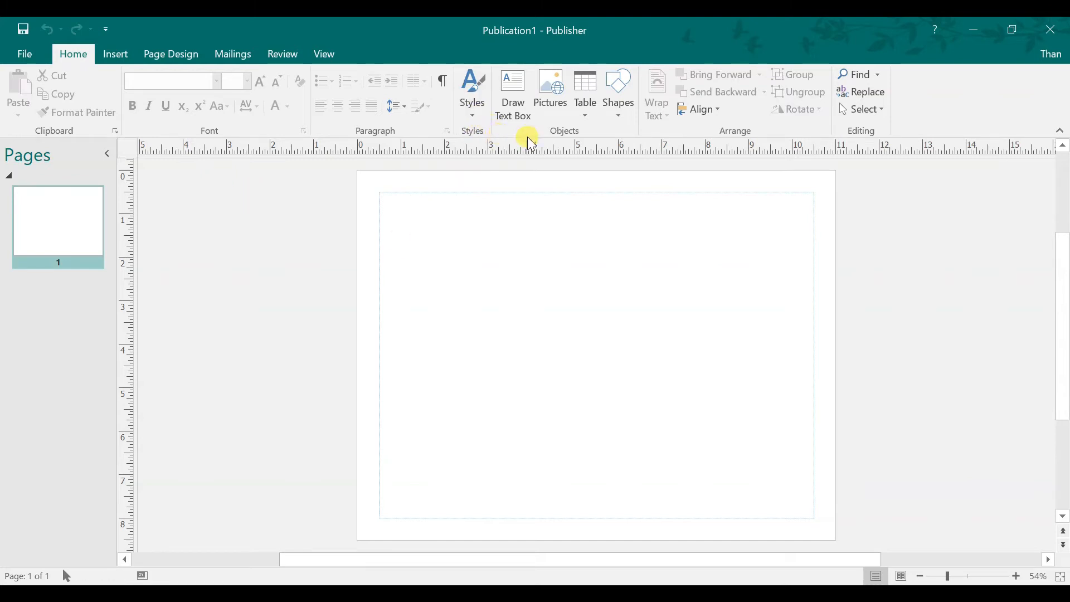
Step: Draw a text box about 6.2 x 1.1 in across the upper part of the page
left_click(522, 94)
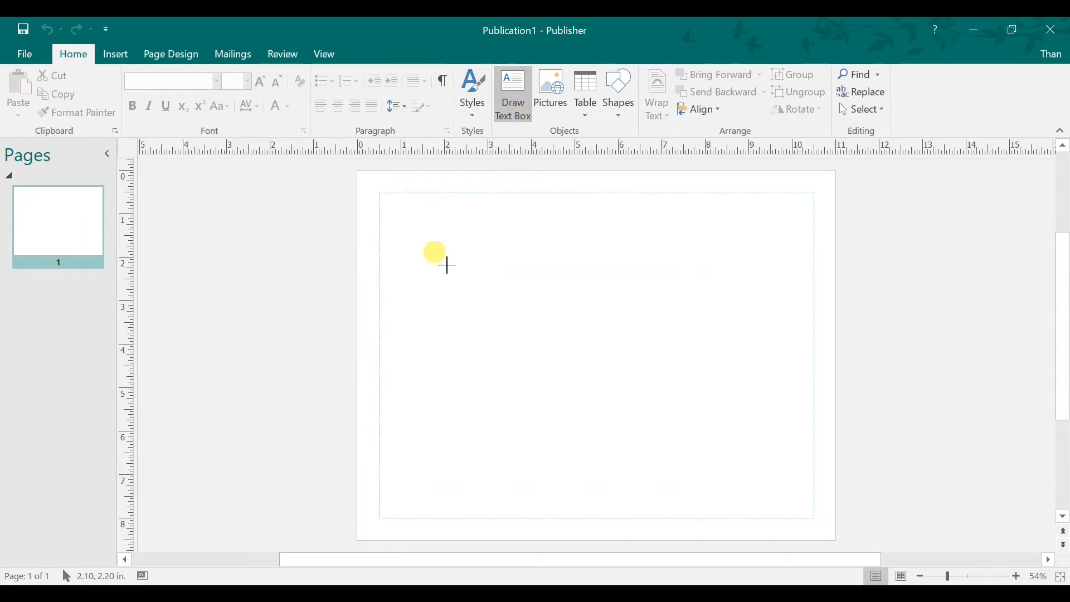
mouse_move(458, 207)
left_mouse_down()
mouse_move(506, 251)
mouse_move(734, 254)
left_mouse_up()
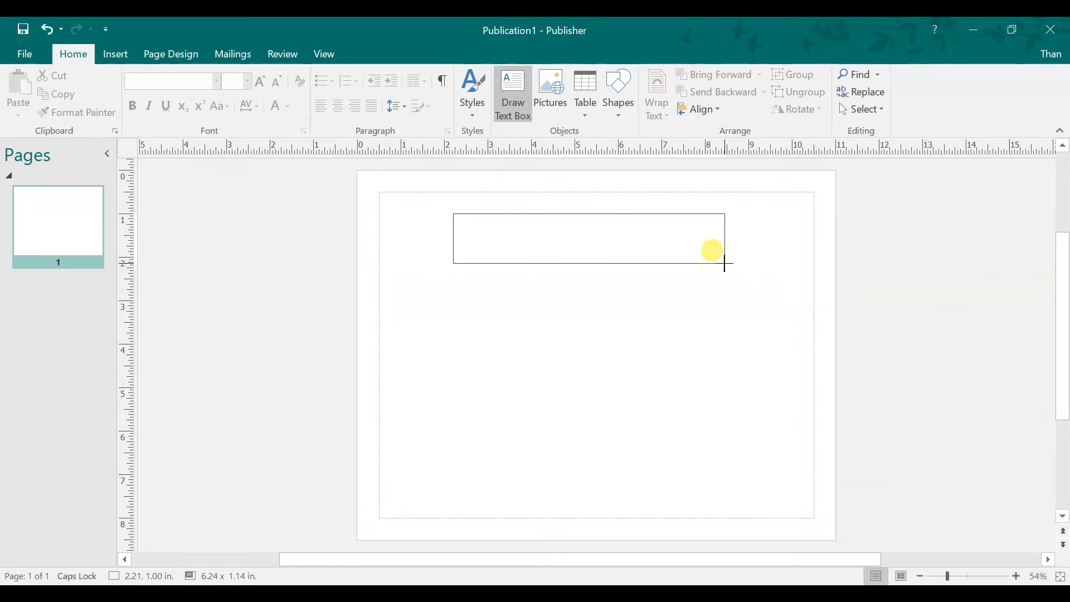
left_click_drag(725, 263, 721, 260)
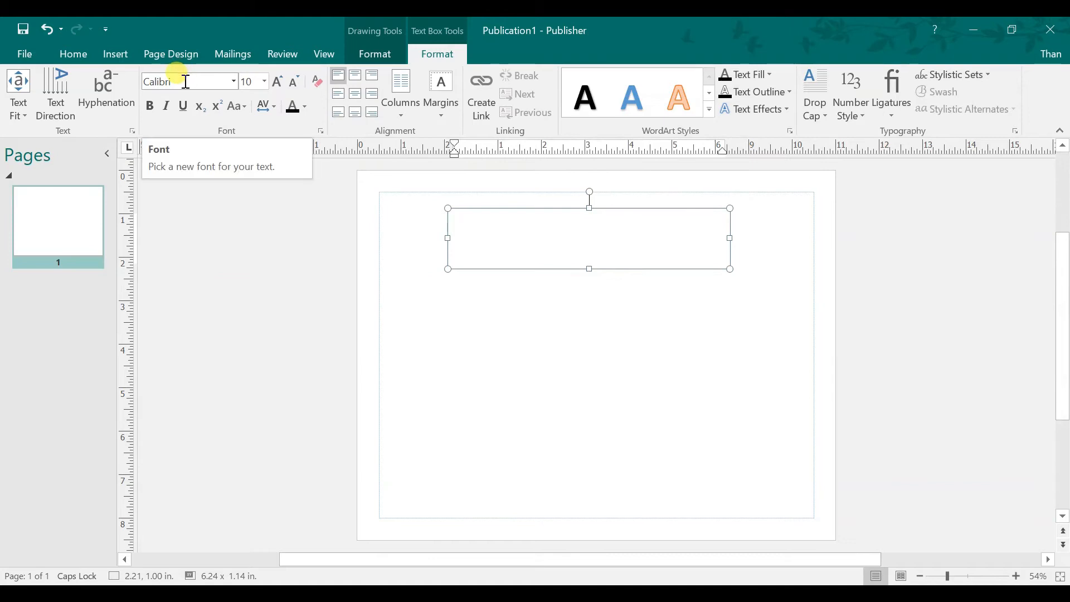
Step: Set the text box's font size to 36 and enter the title YOUTH COMPUTER
left_click(265, 82)
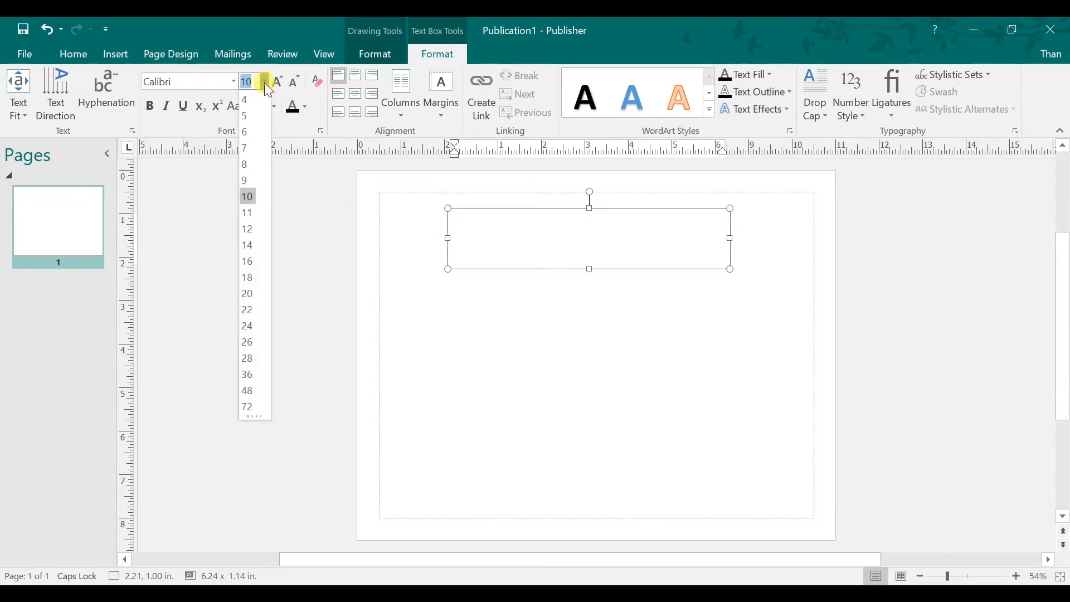
left_click(249, 372)
type("YOUTH COMPUTER")
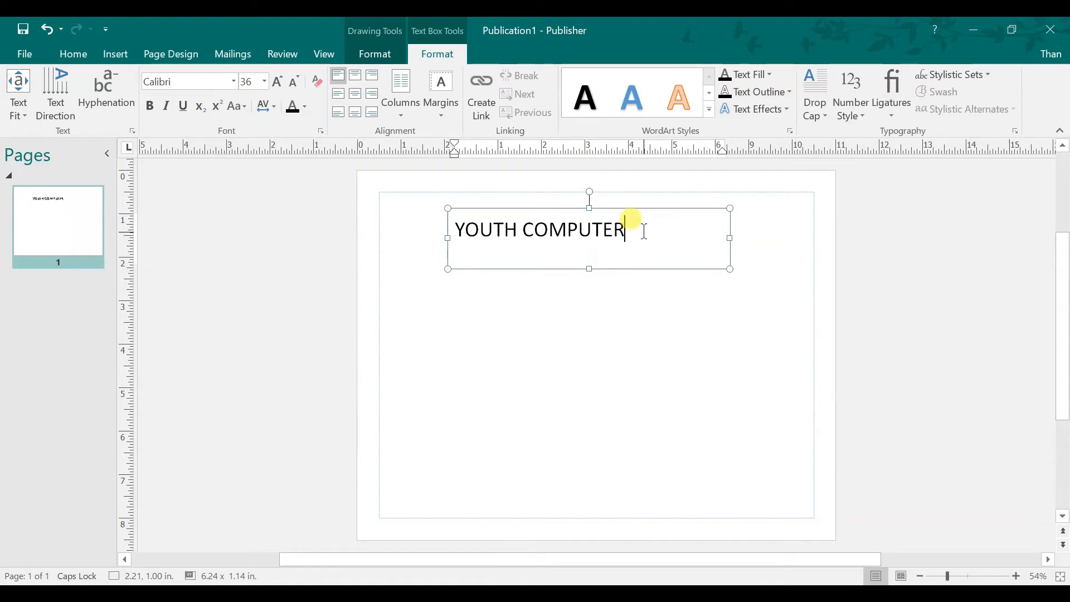
Step: Center the YOUTH COMPUTER title both horizontally and vertically within its text box
left_click_drag(630, 227, 437, 237)
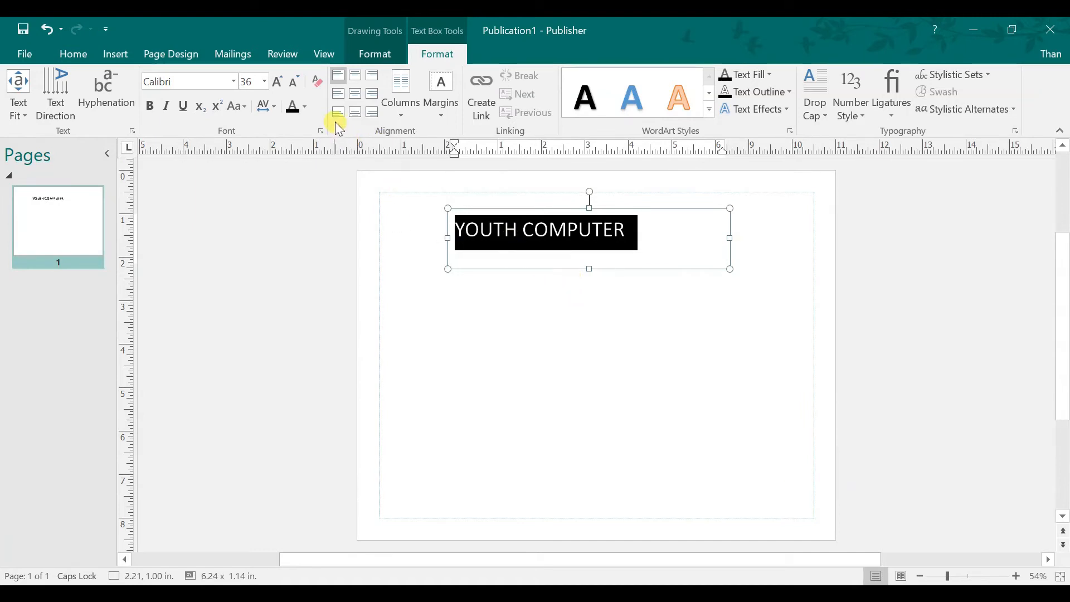
left_click(352, 80)
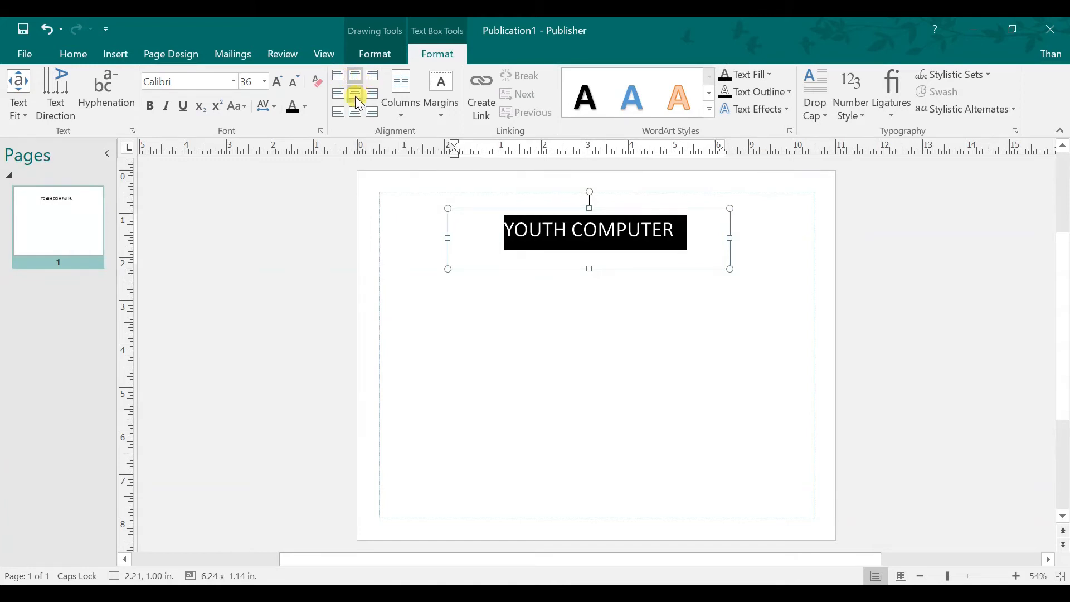
left_click(354, 115)
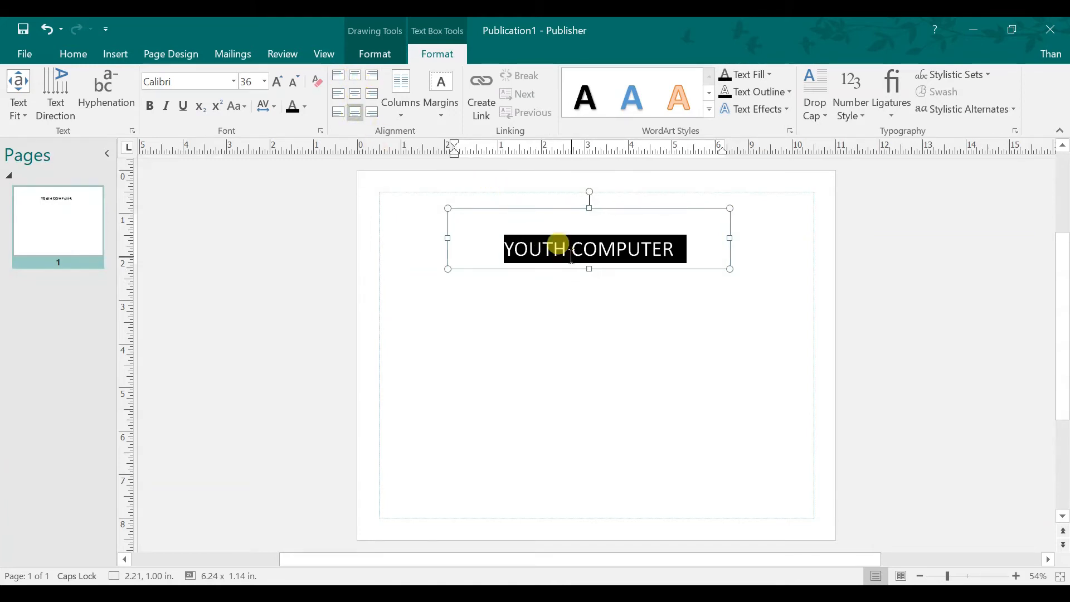
left_click(353, 95)
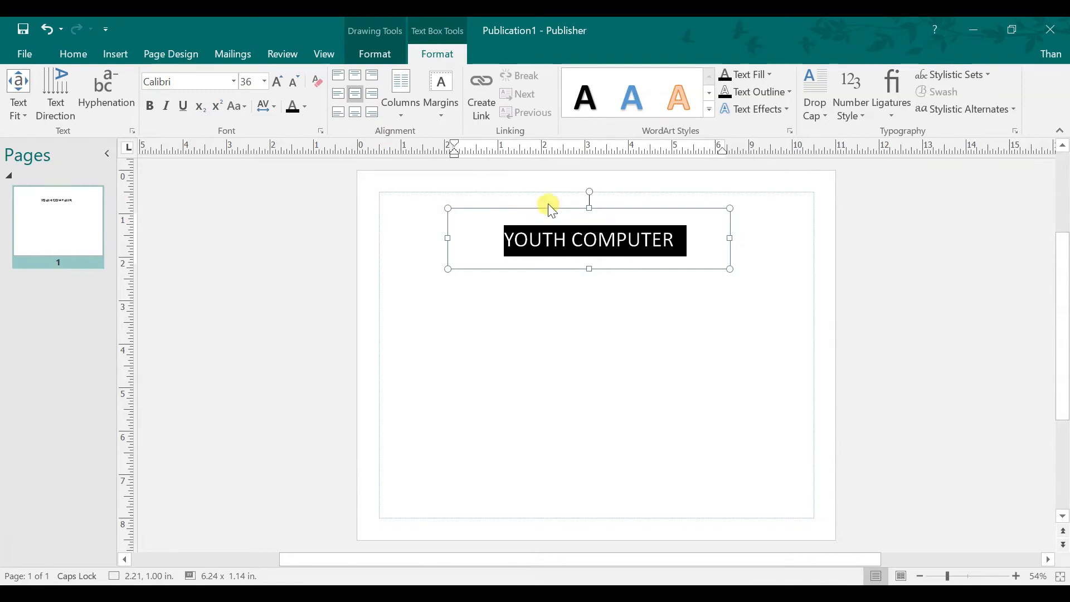
Step: Apply the blue shadowed WordArt style to the word COMPUTER and the gold outlined WordArt style to YOUTH
left_click(686, 240)
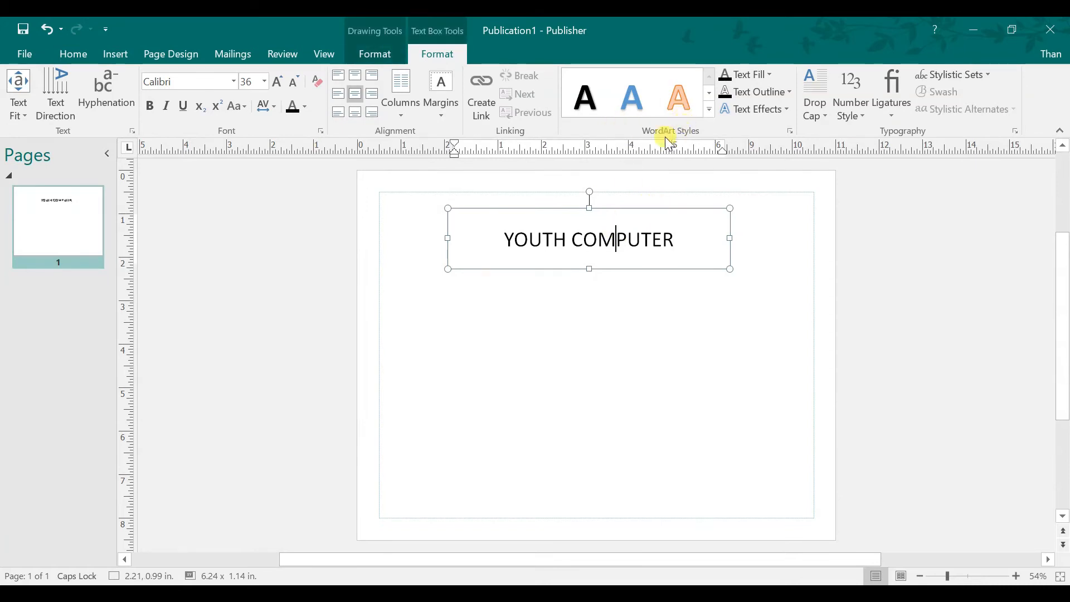
left_click(710, 105)
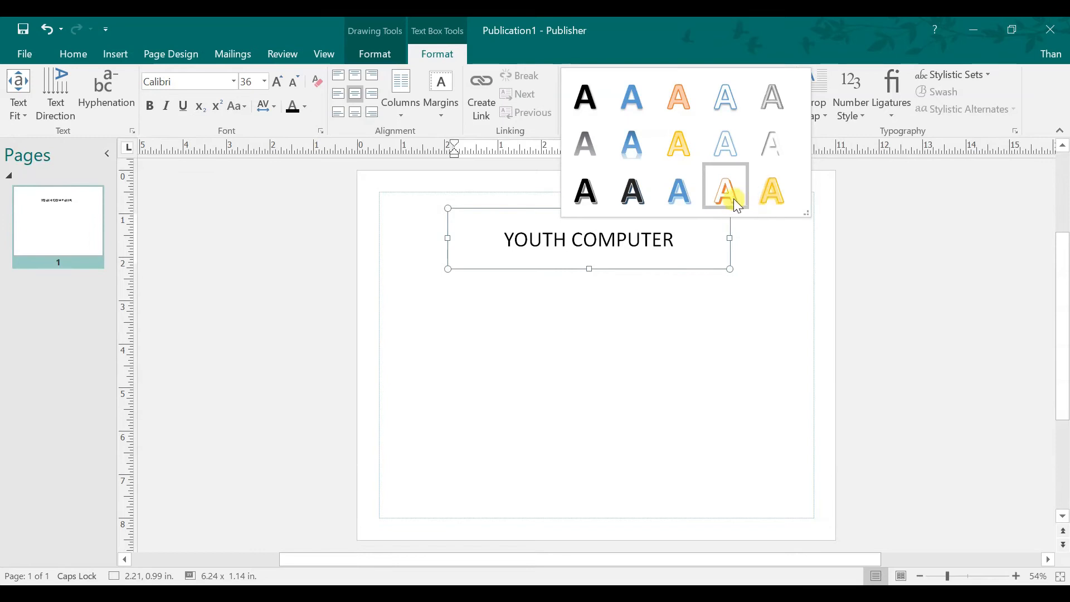
left_click(685, 191)
left_click(550, 240)
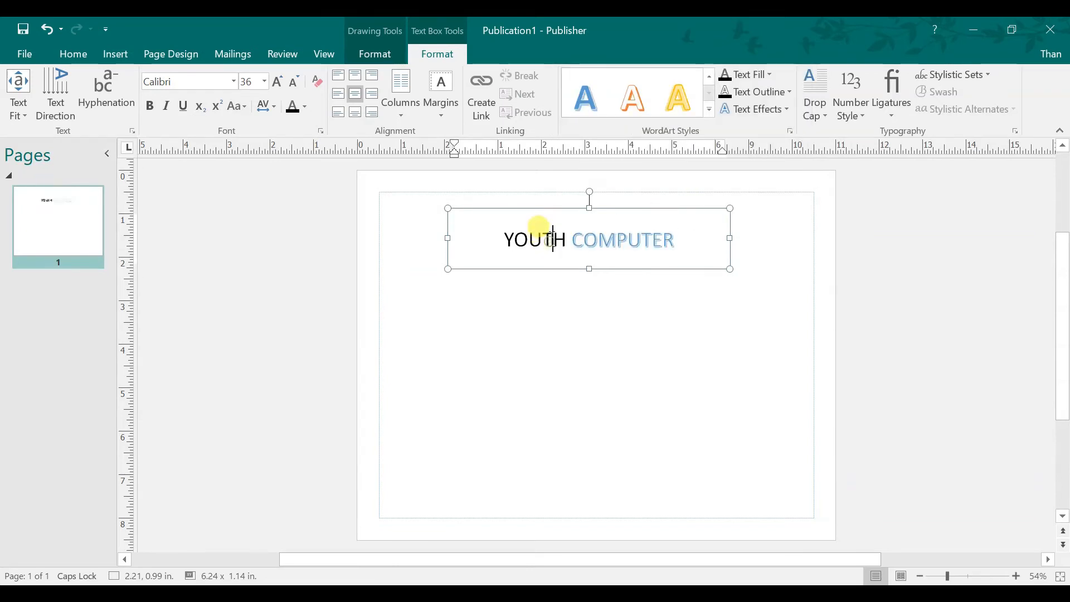
left_click(684, 99)
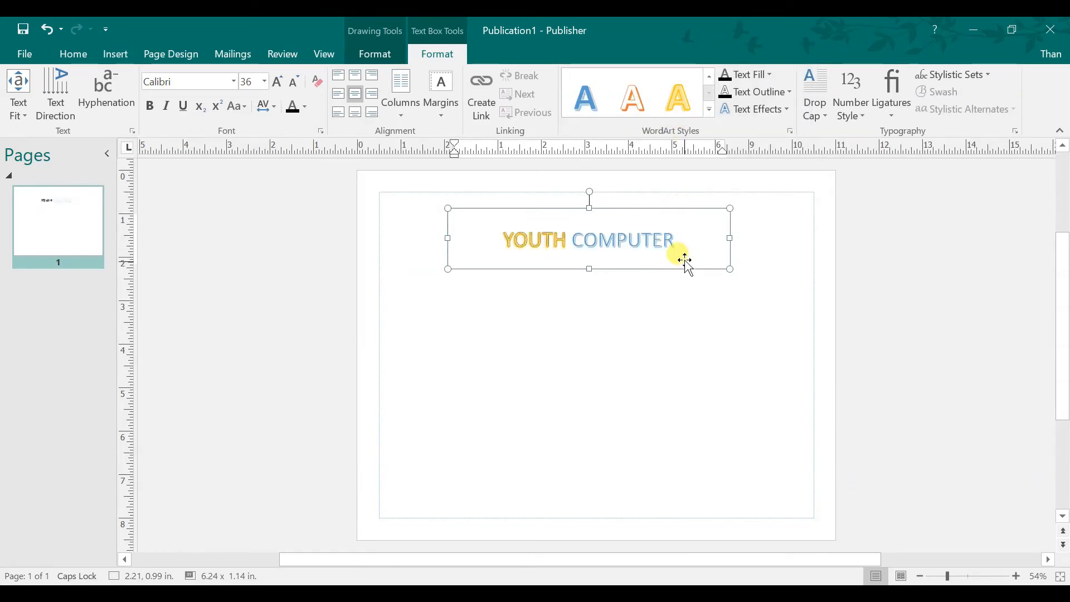
left_click(710, 109)
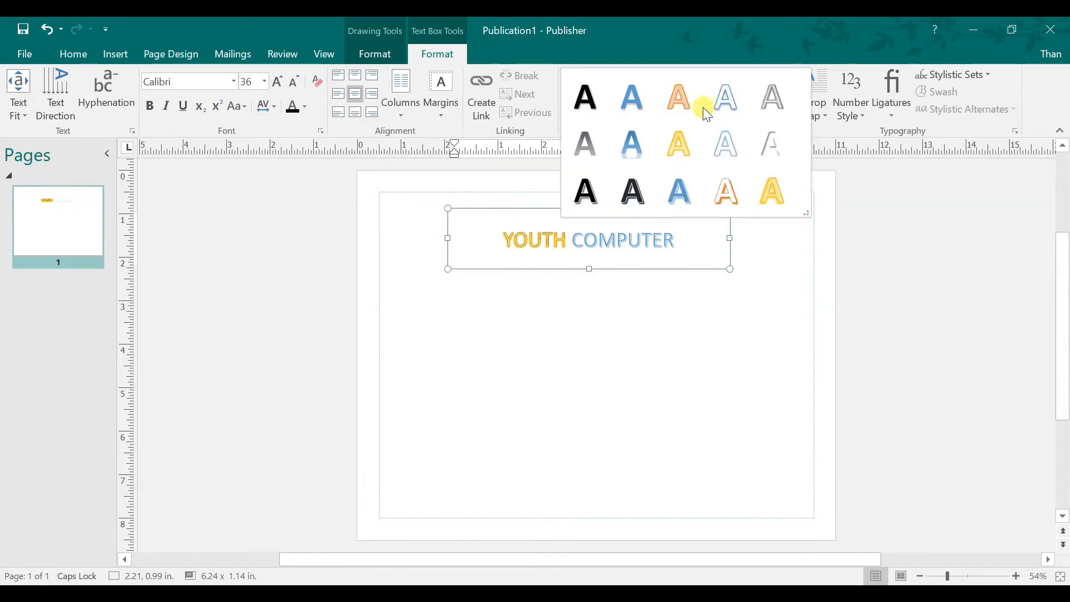
left_click(461, 239)
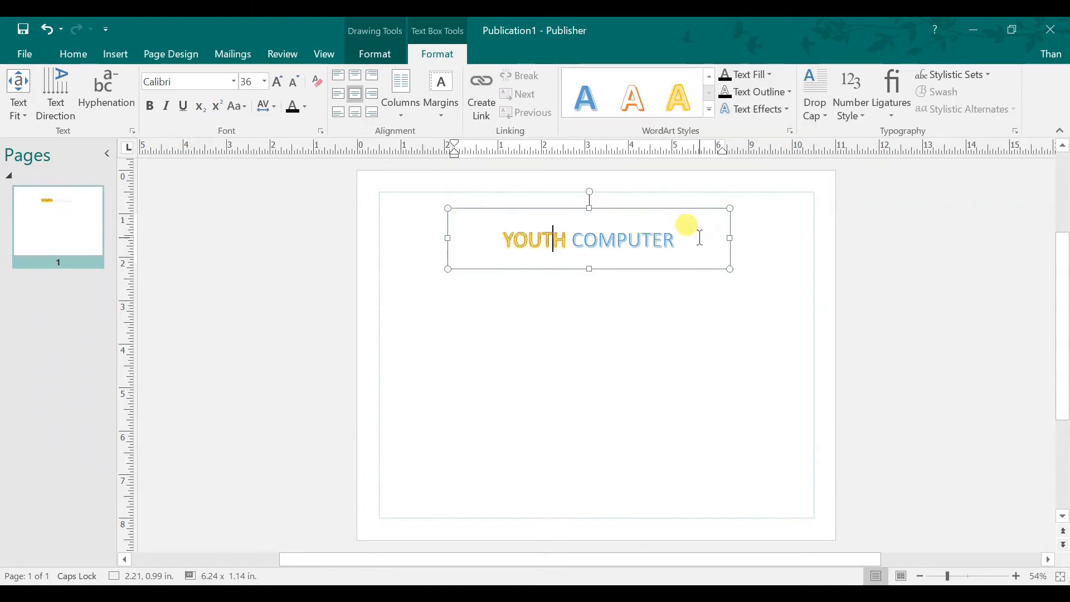
key("Escape")
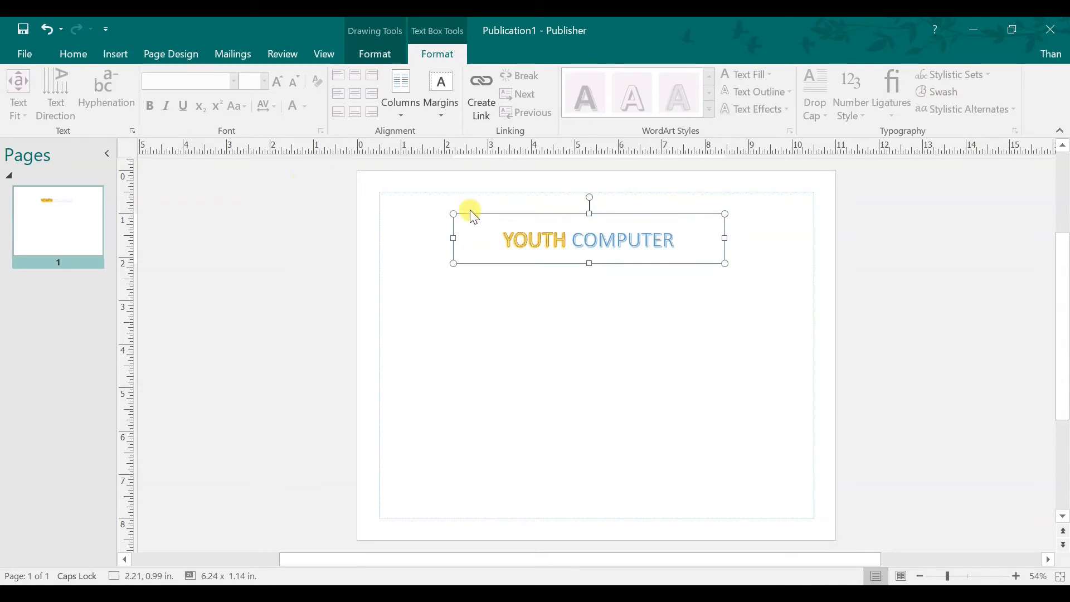
left_click(488, 214)
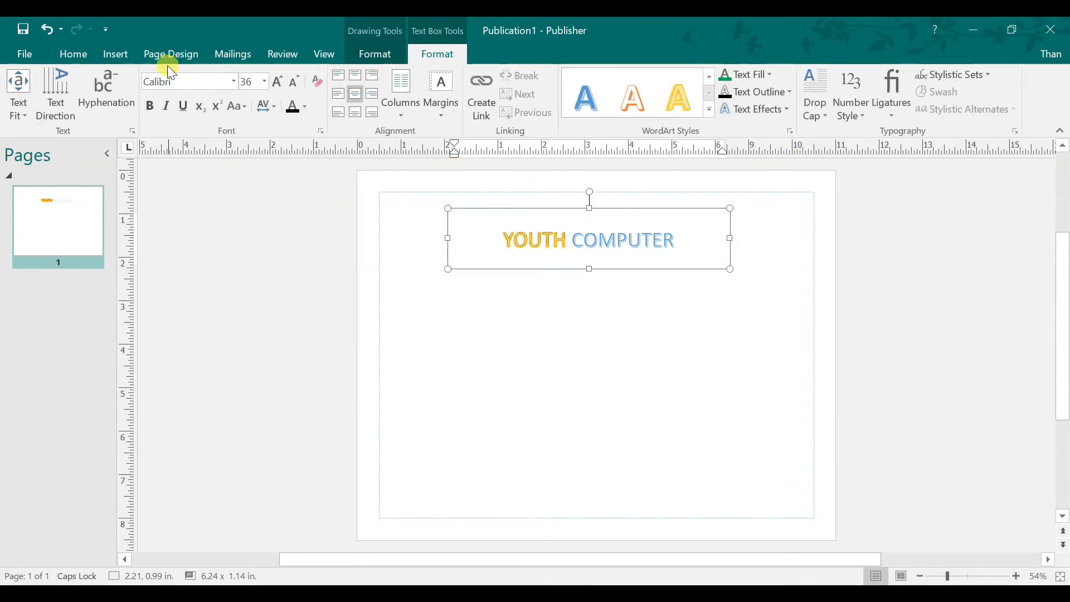
left_click(82, 55)
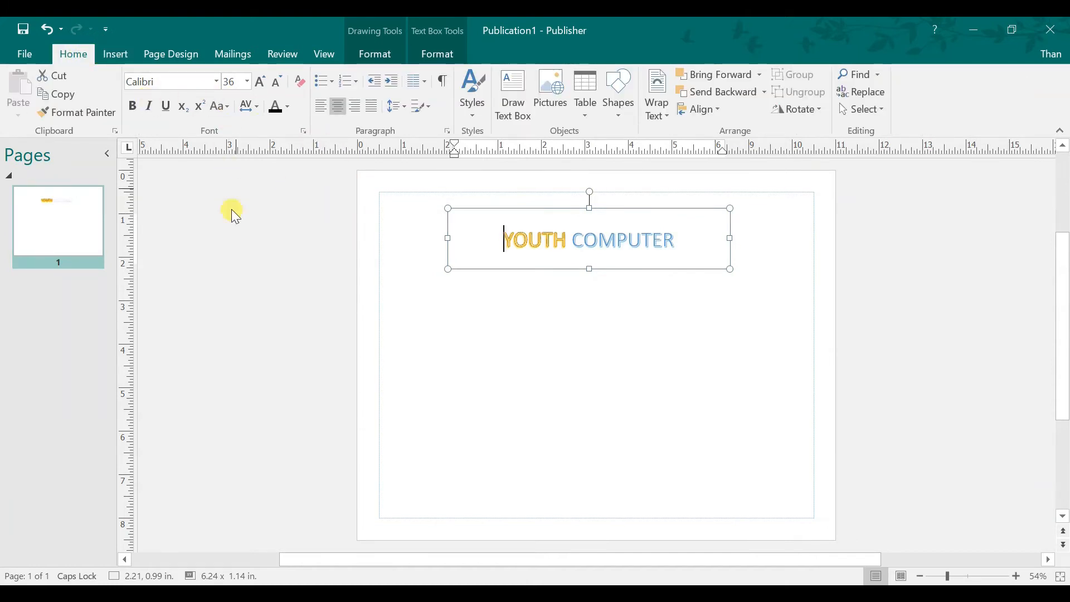
left_click(451, 305)
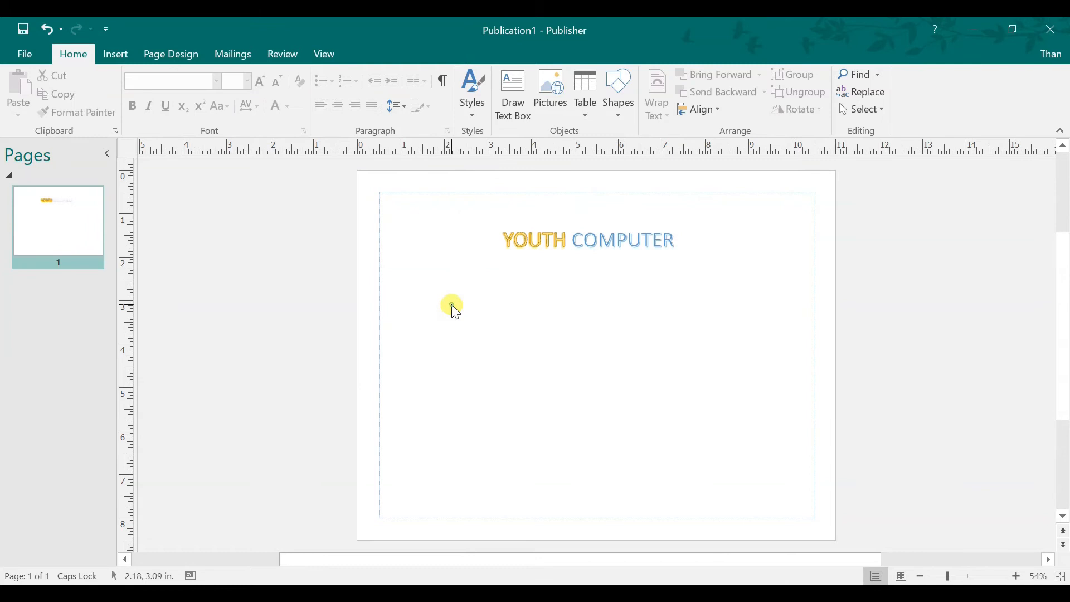
left_click(519, 114)
left_click(685, 248)
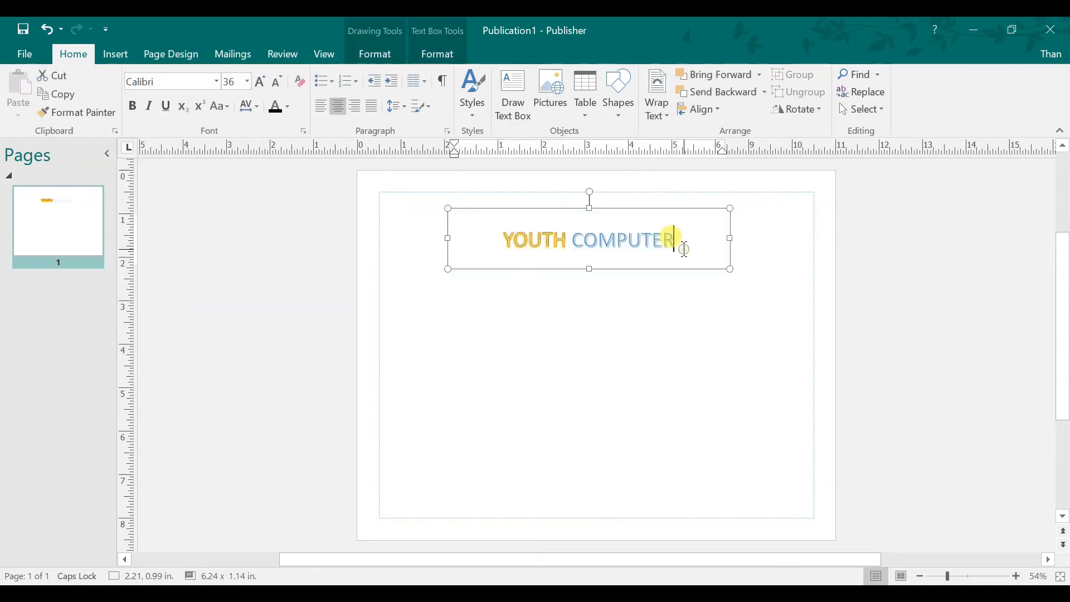
left_click(247, 81)
left_click(235, 386)
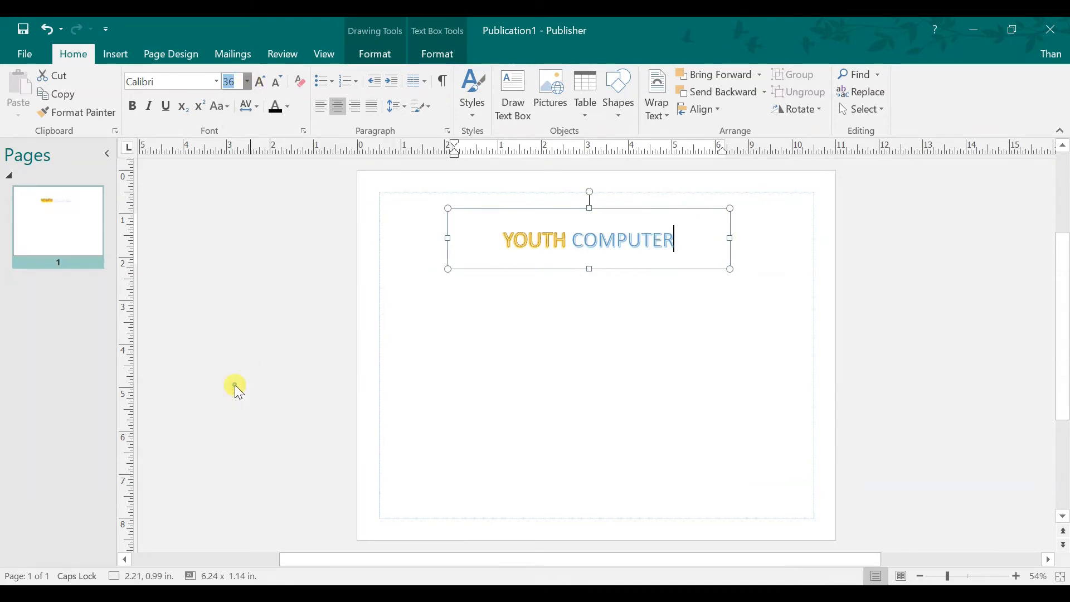
left_click(665, 213)
left_click(641, 222)
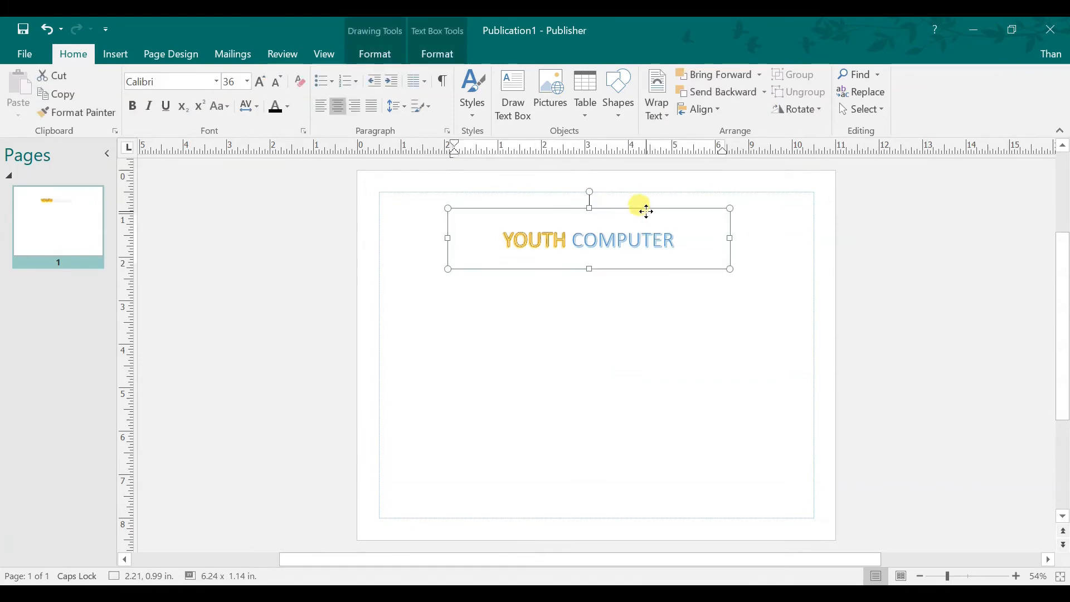
Step: Set the font size of the whole YOUTH COMPUTER title to 48
left_click(534, 222)
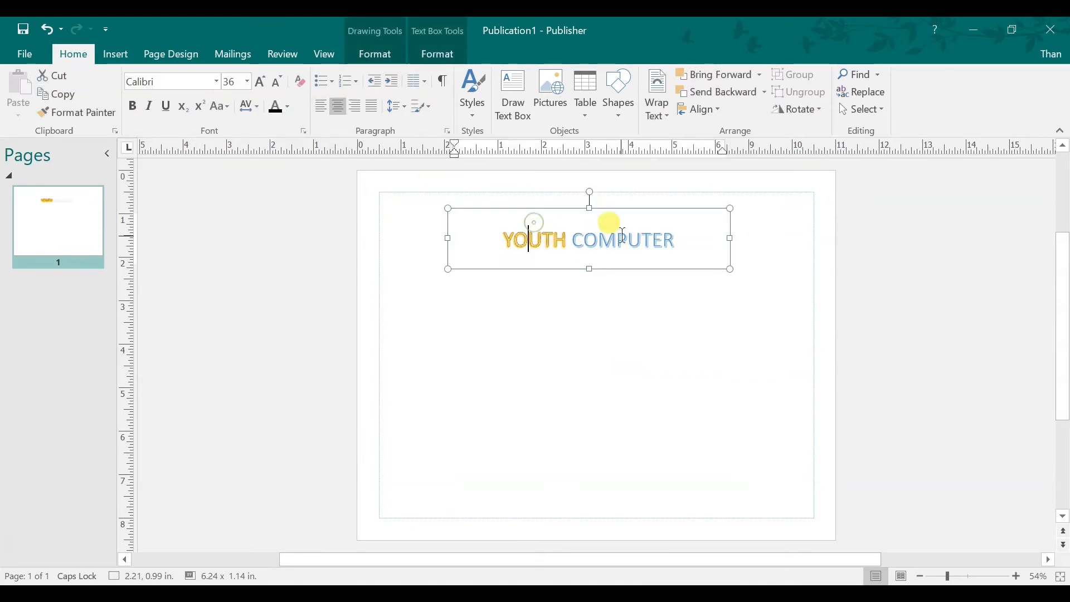
left_click_drag(669, 237, 480, 227)
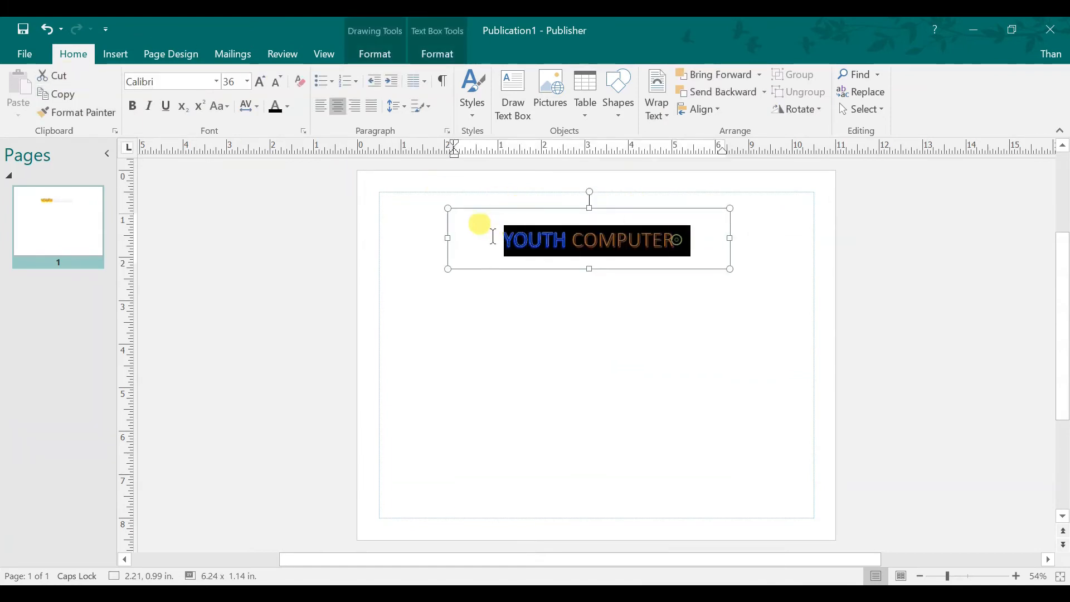
left_click(249, 87)
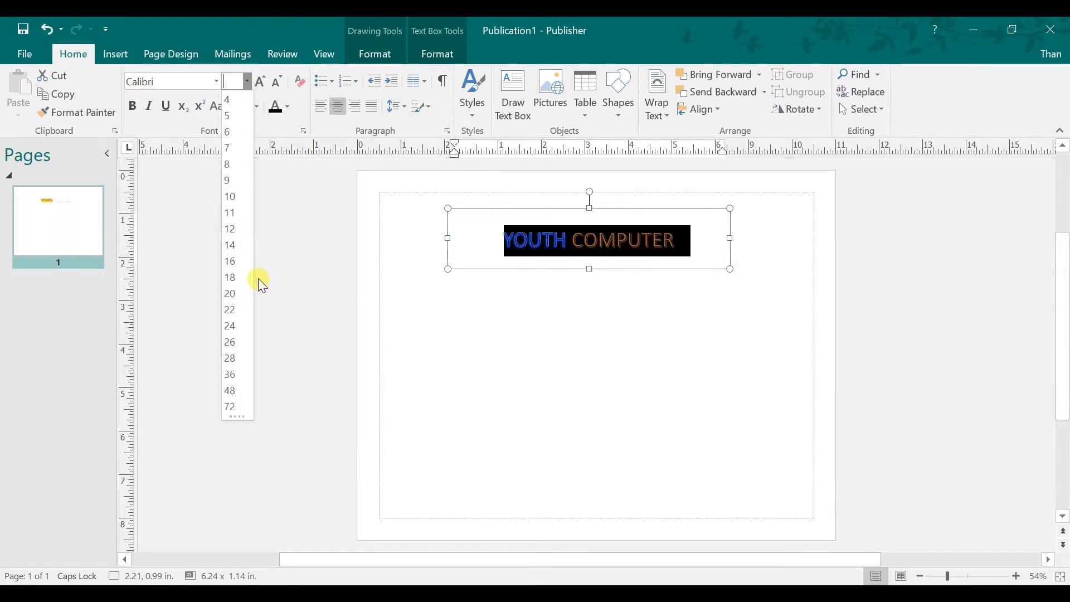
left_click(235, 387)
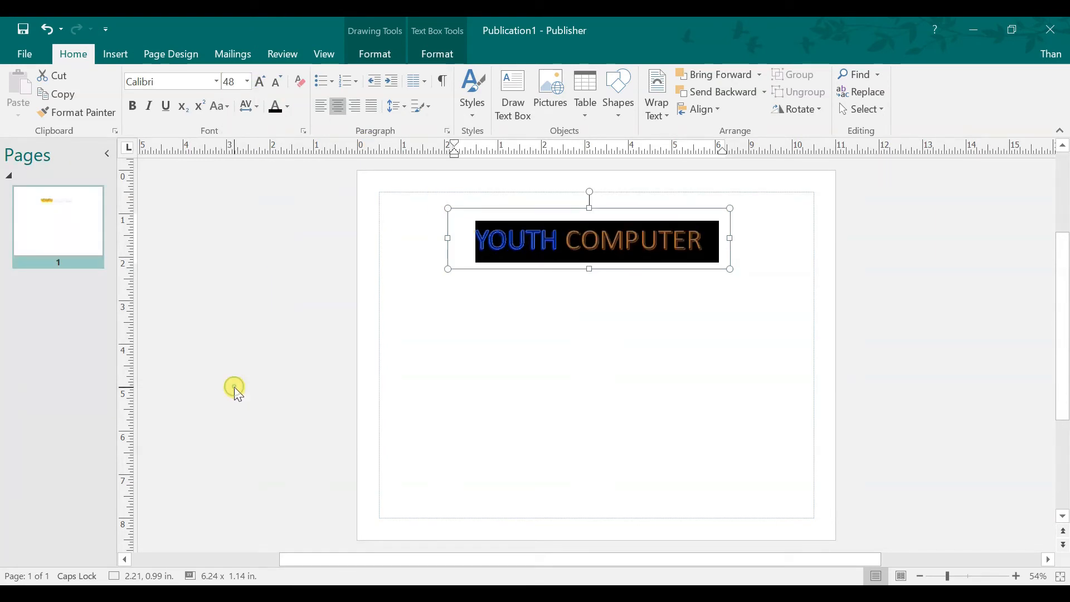
left_click(617, 239)
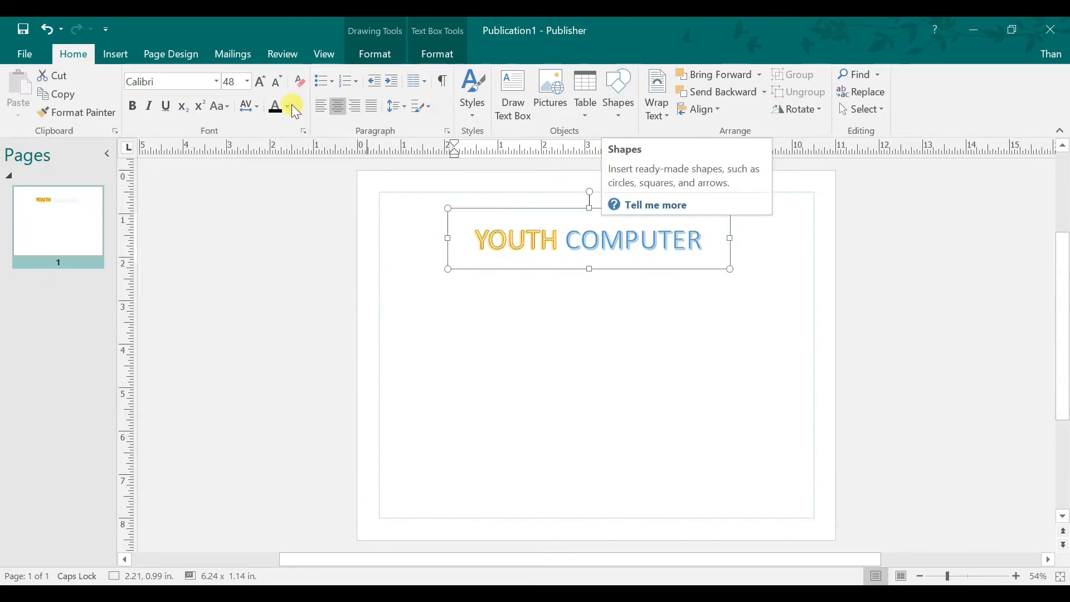
Step: Draw a smiley face shape about 2.4 x 2.3 in below the word YOUTH on the page
left_click(103, 58)
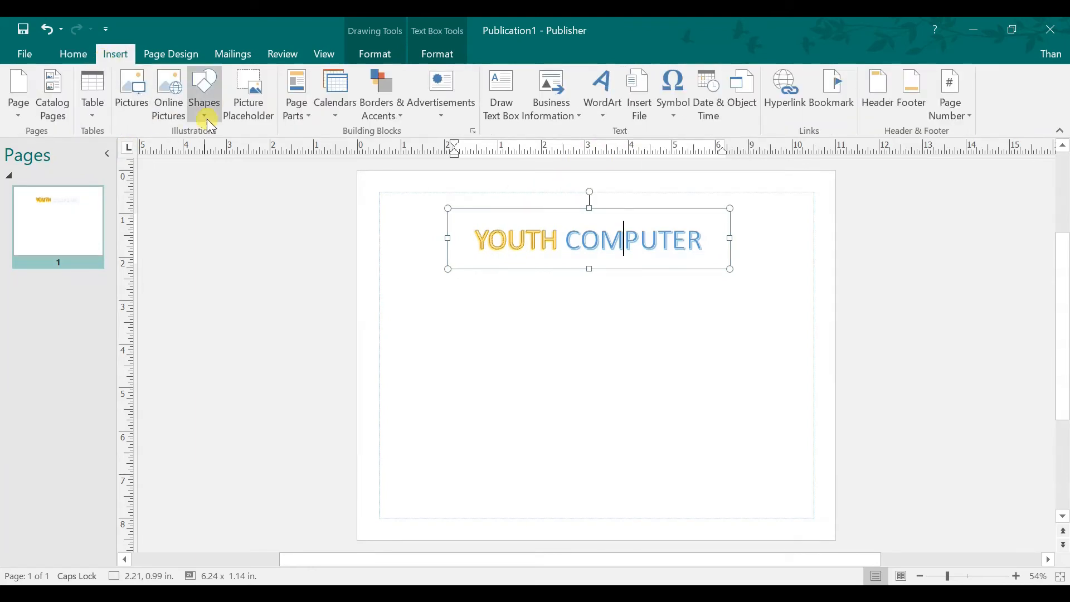
left_click(58, 52)
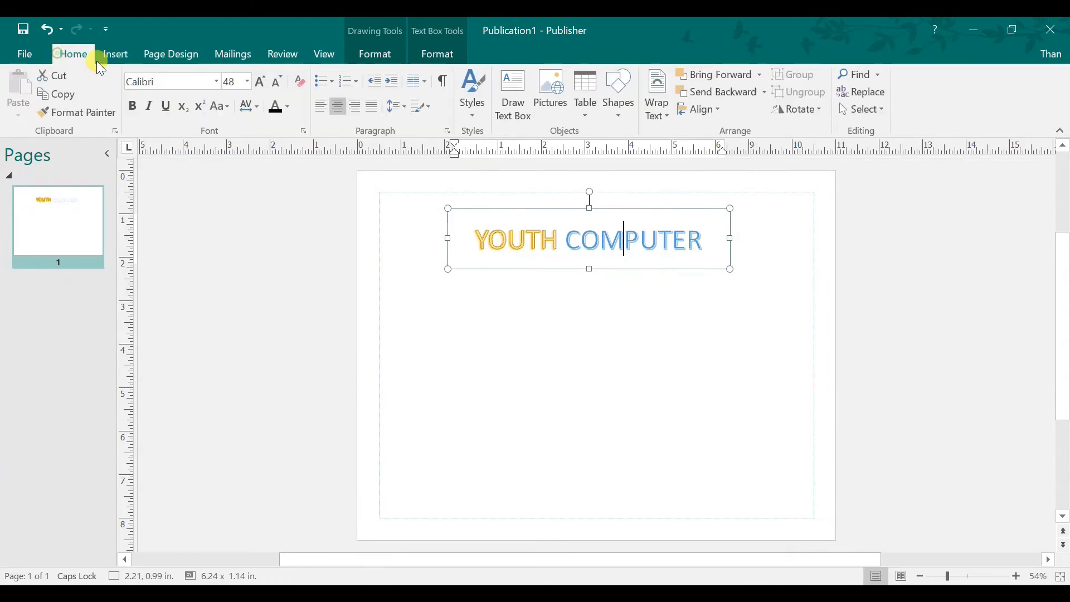
left_click(617, 116)
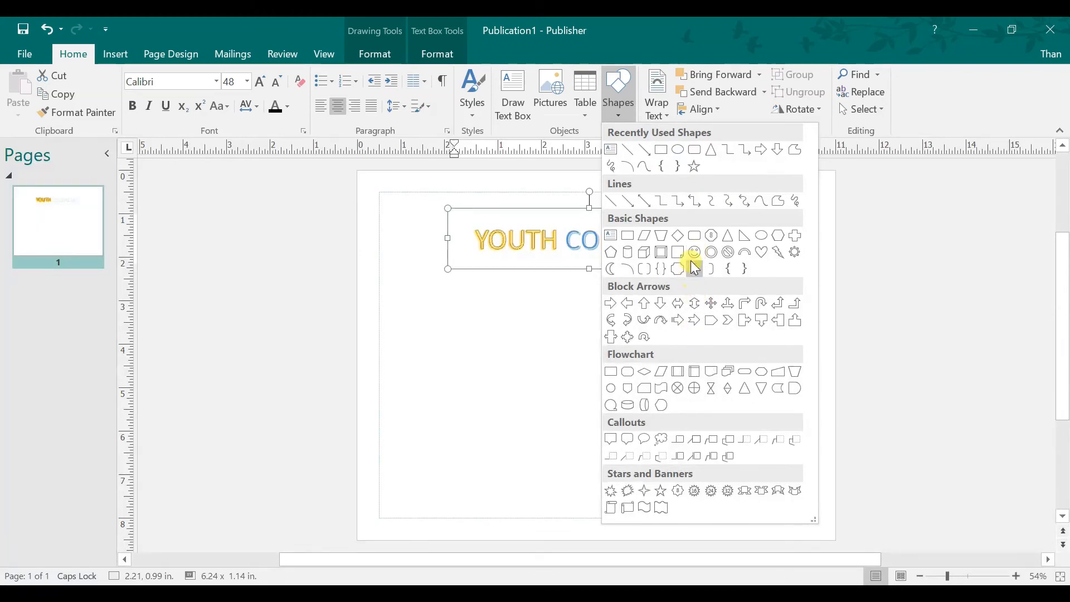
left_click(694, 254)
mouse_move(439, 314)
left_mouse_down()
mouse_move(531, 390)
mouse_move(529, 413)
left_mouse_up()
left_click_drag(543, 417, 543, 416)
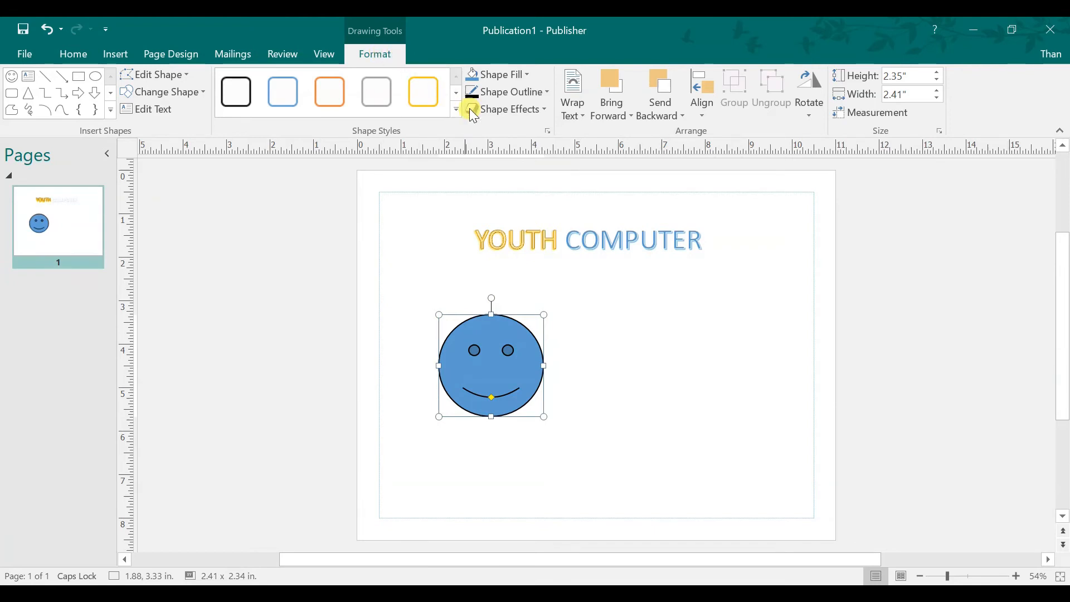
Step: Fill the smiley face with the plum scheme color and deselect the shape
left_click(528, 75)
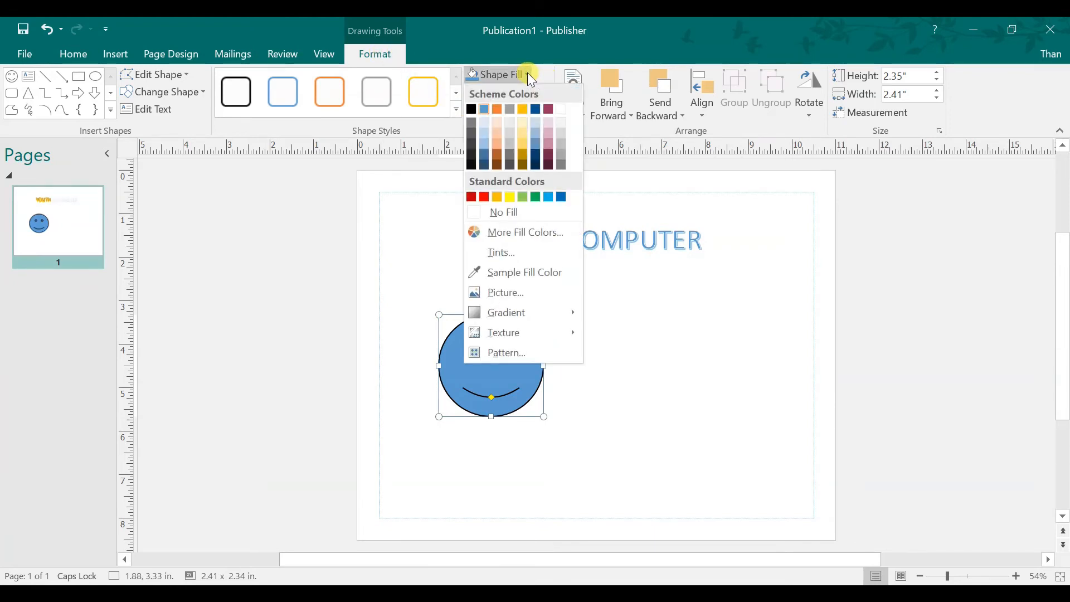
left_click(548, 109)
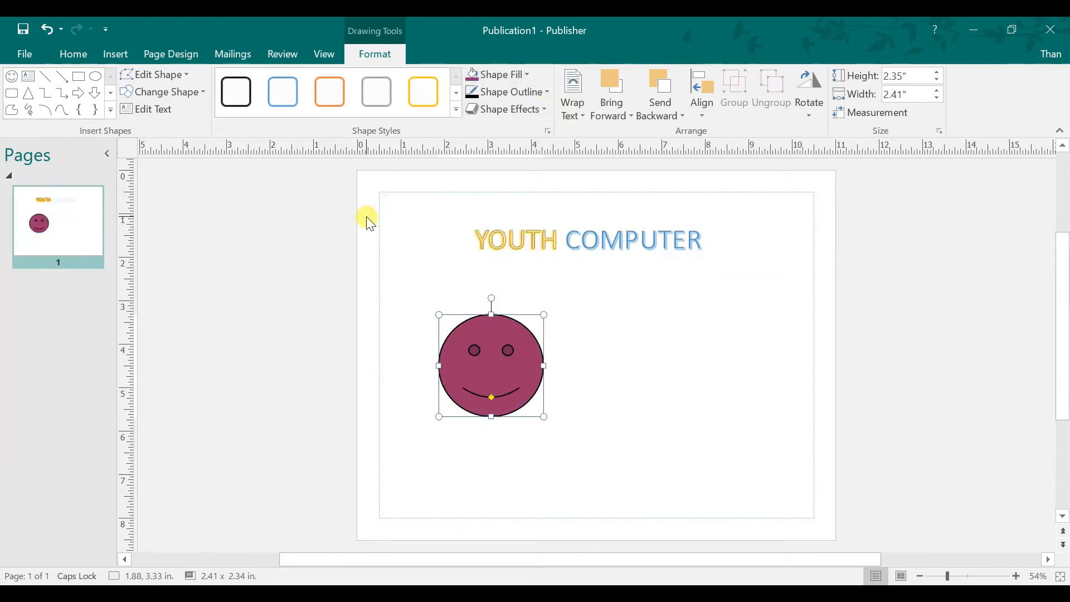
left_click(281, 229)
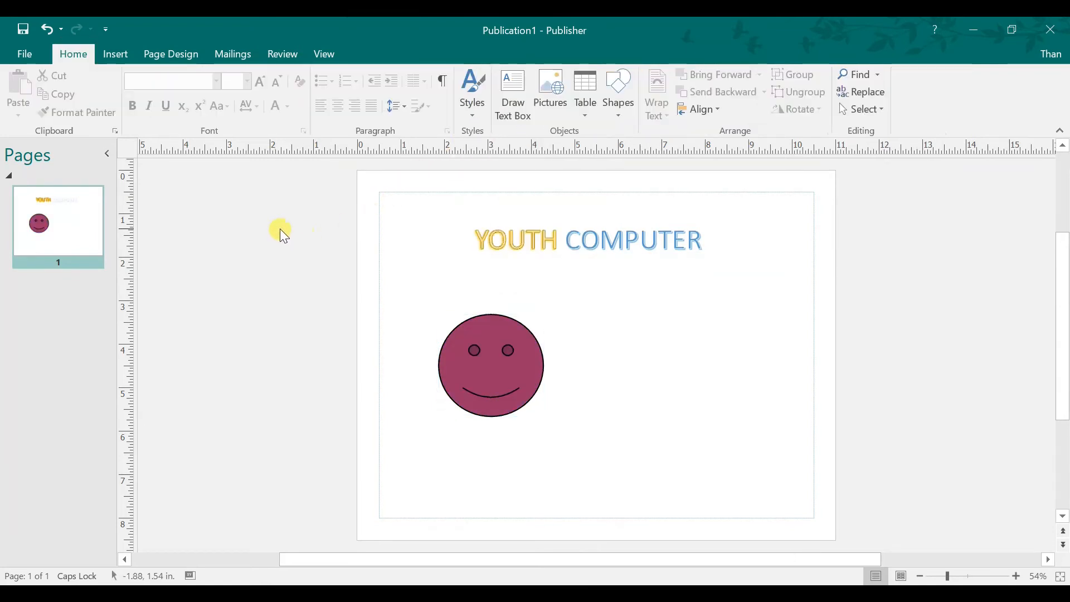
Step: Insert one blank page after page 1 and make the new page the current one
left_click(111, 52)
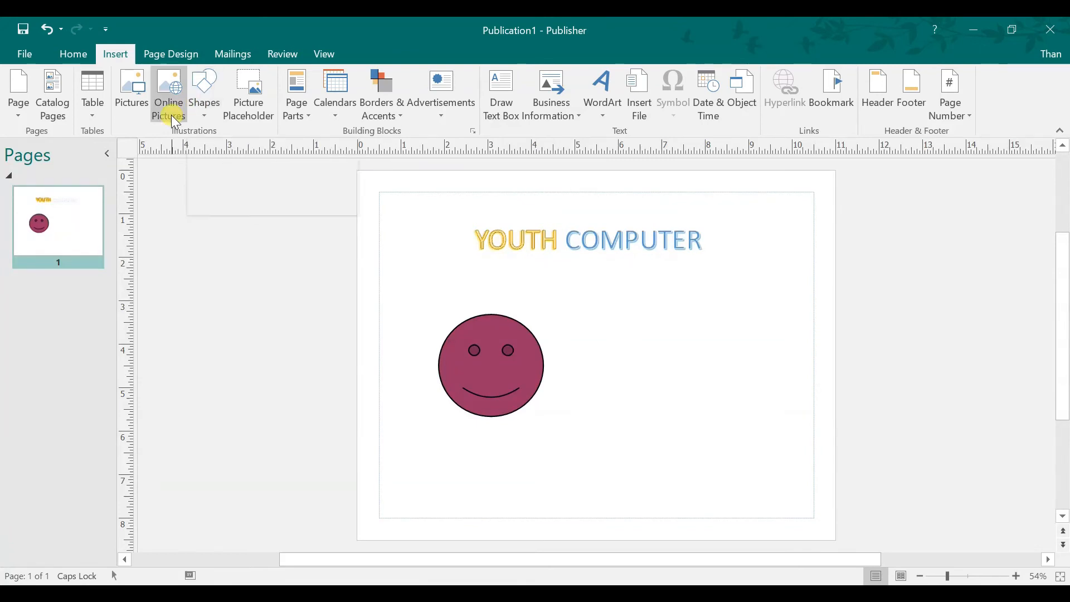
left_click(76, 56)
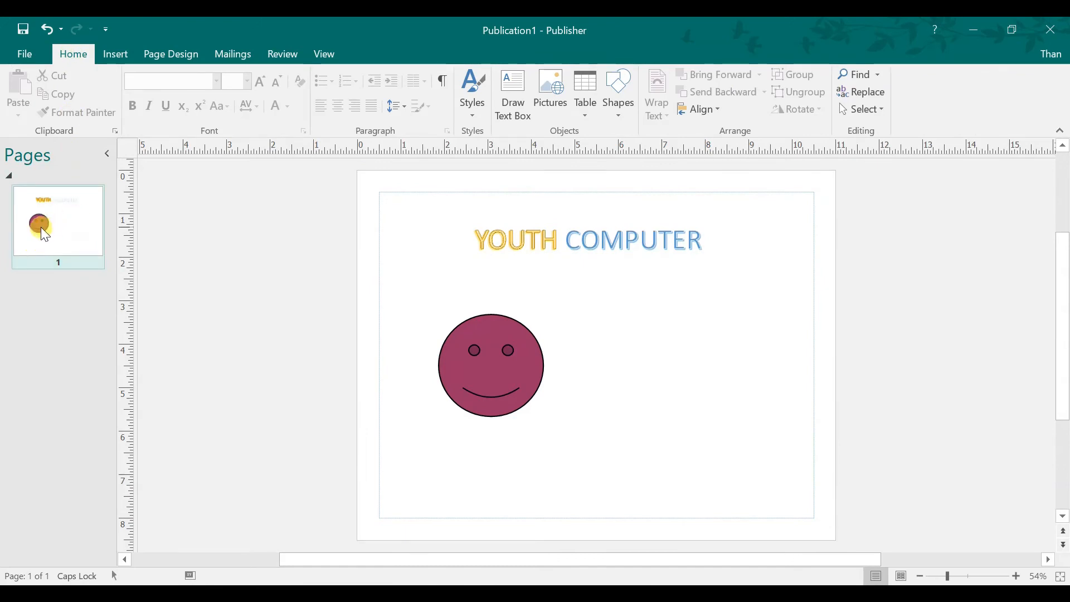
right_click(59, 229)
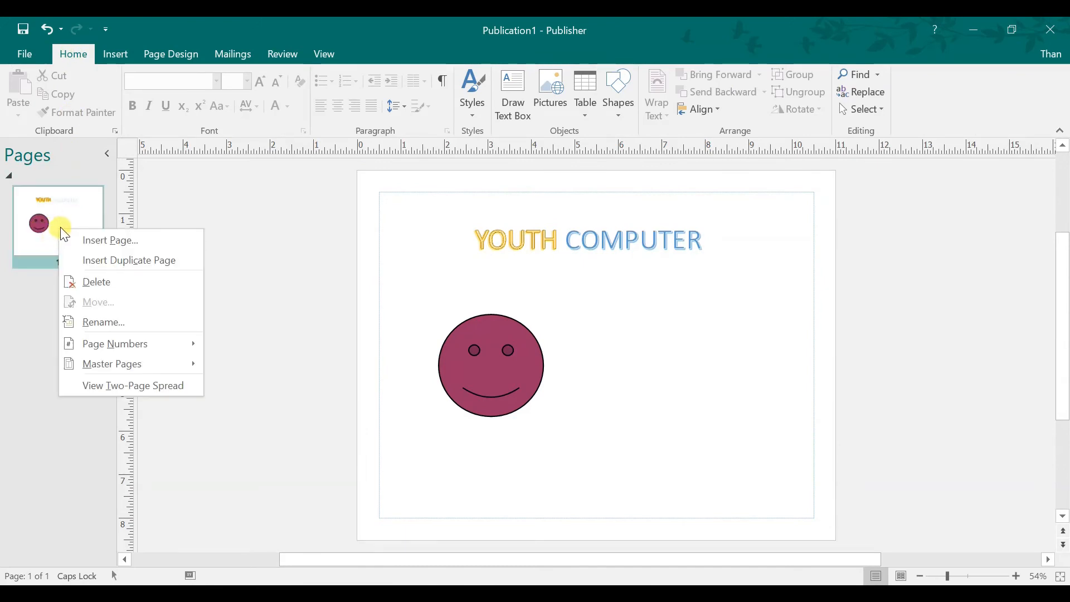
left_click(111, 241)
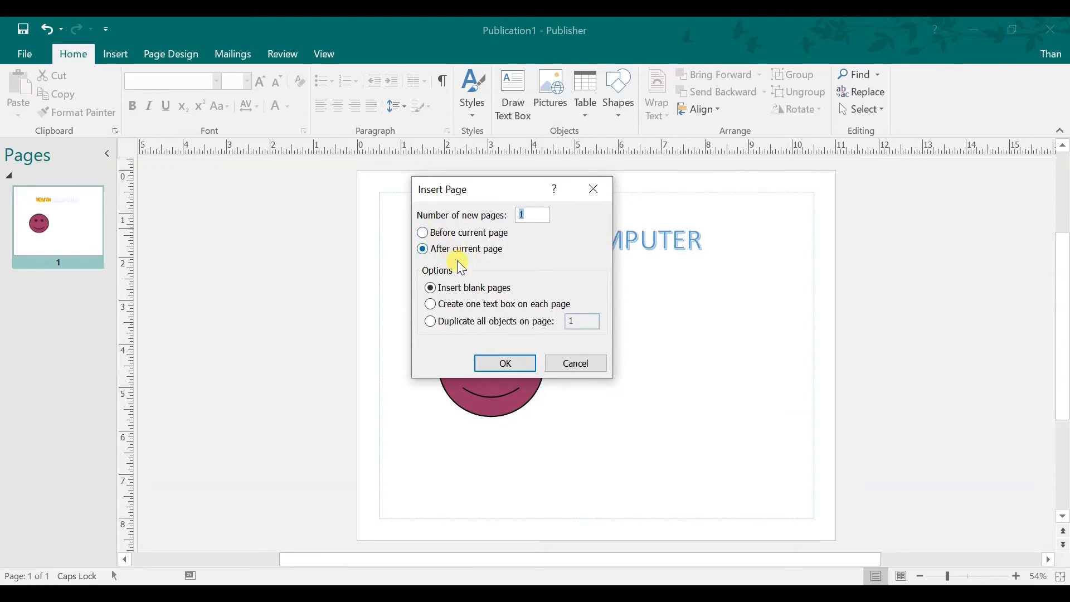
left_click(503, 363)
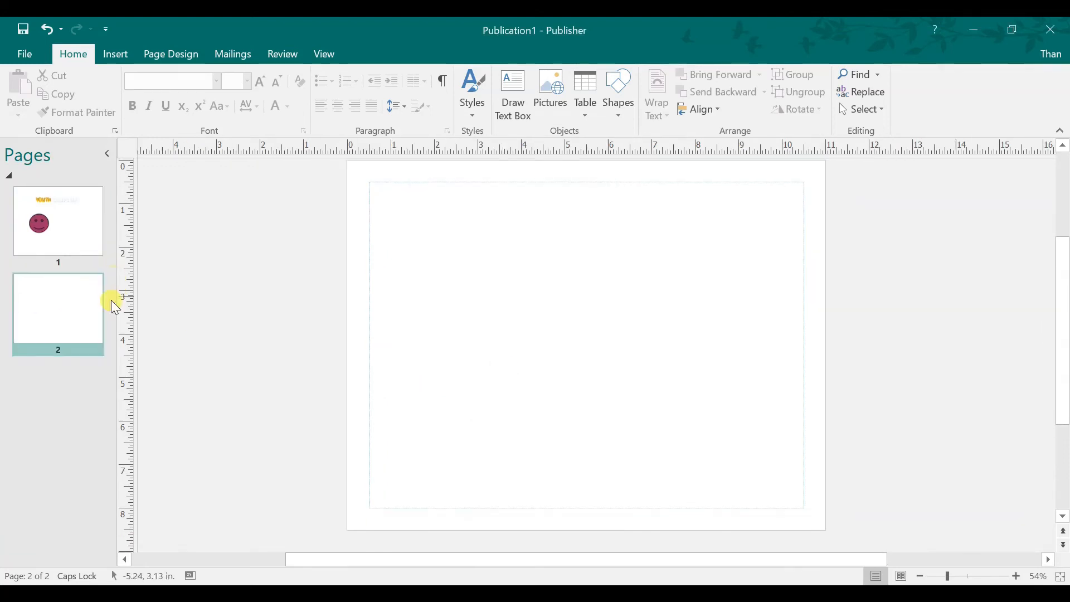
left_click(62, 220)
left_click(75, 320)
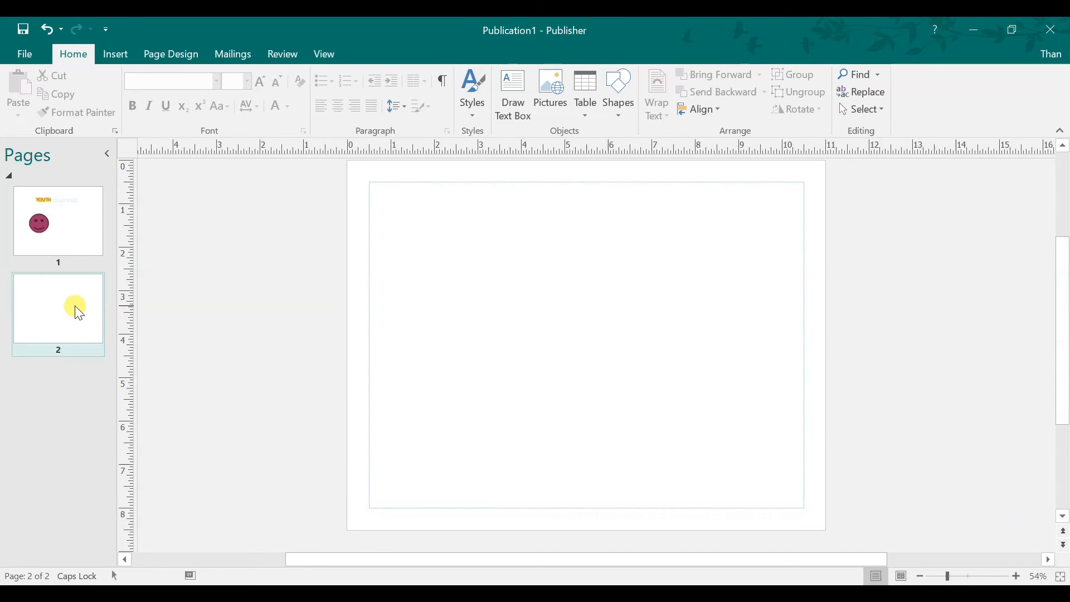
Step: Insert the This Month calendar with the orange weekday header and light blue day cells on page 2
left_click(115, 54)
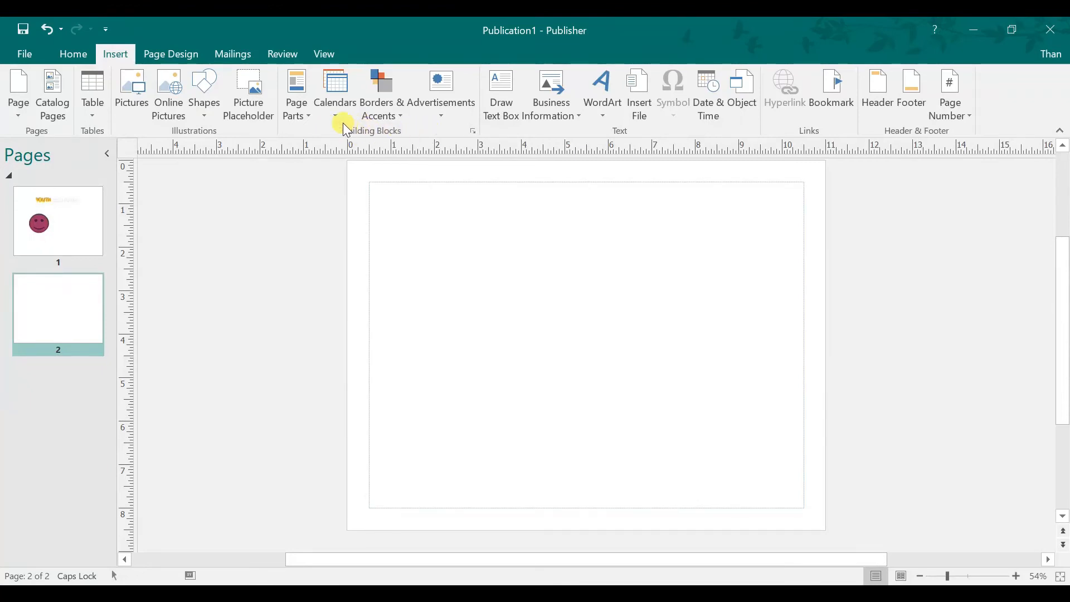
left_click(444, 116)
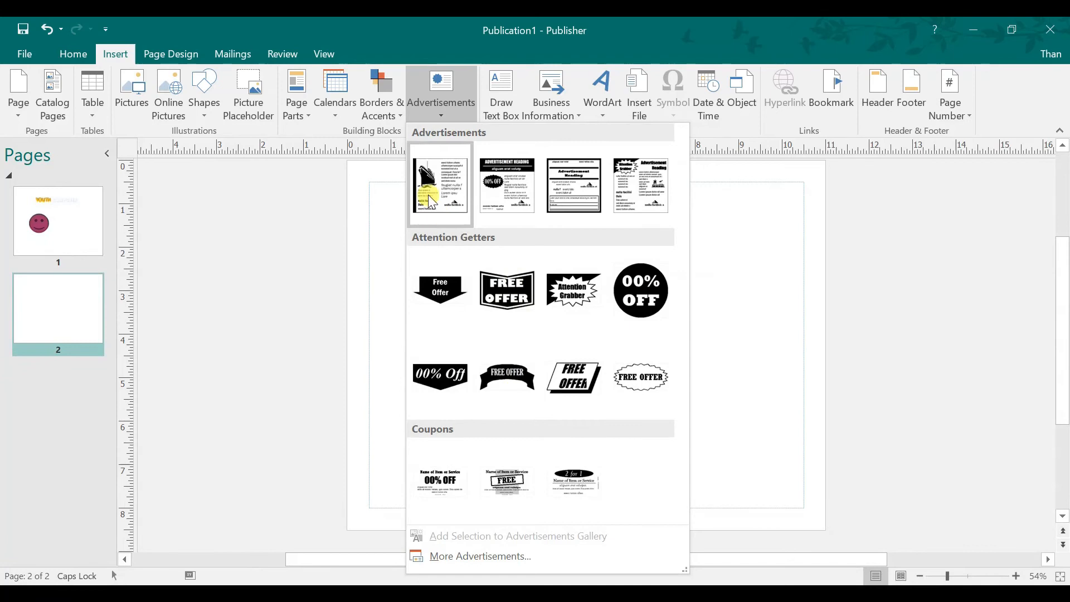
left_click(397, 37)
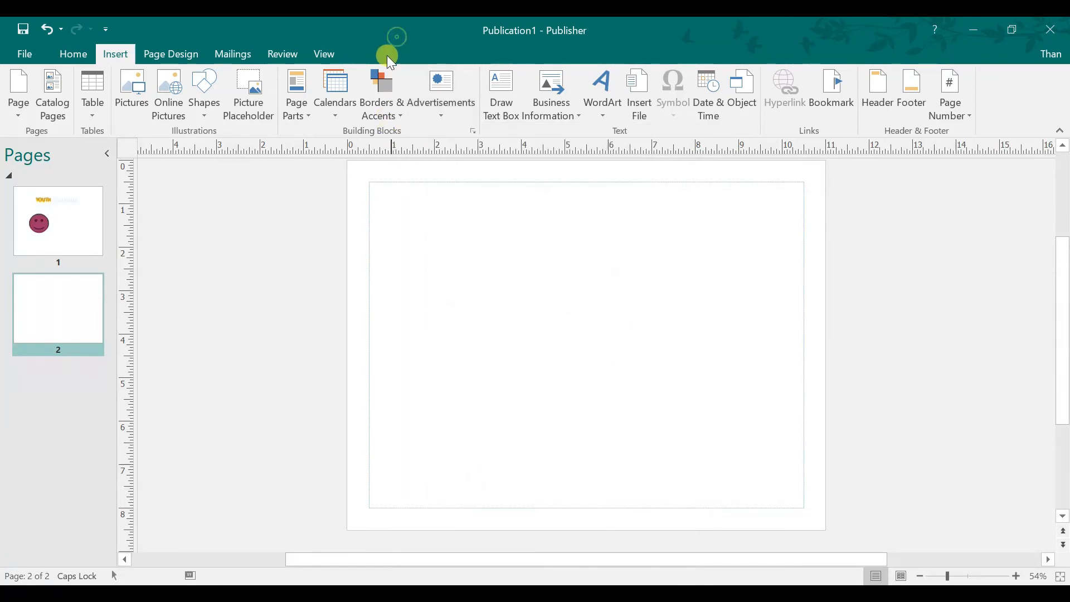
left_click(337, 113)
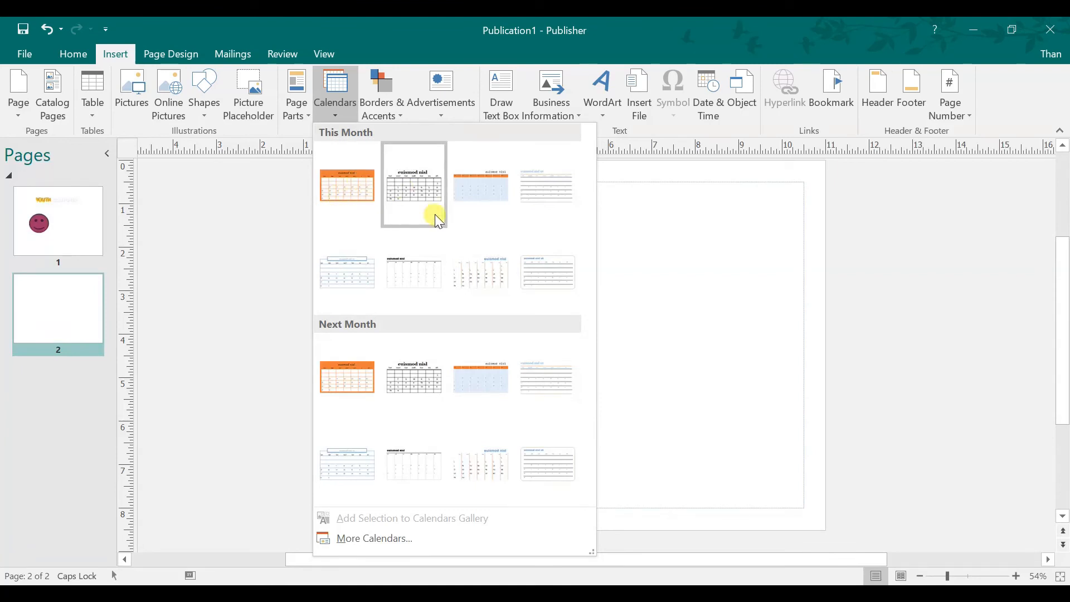
left_click(482, 192)
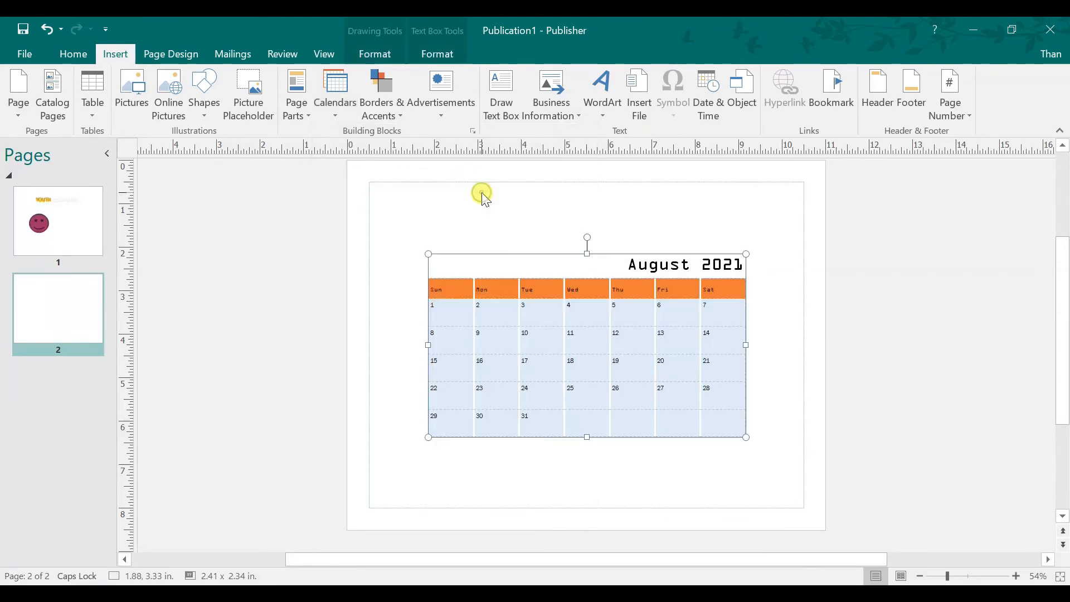
left_click(708, 321)
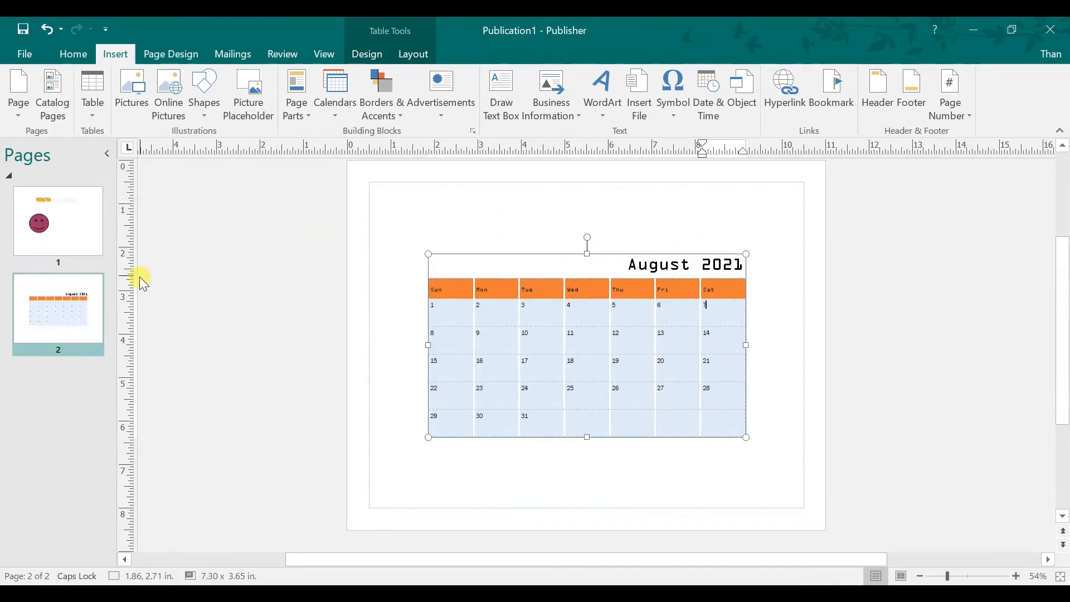
Step: Insert one blank page after the calendar page
right_click(38, 312)
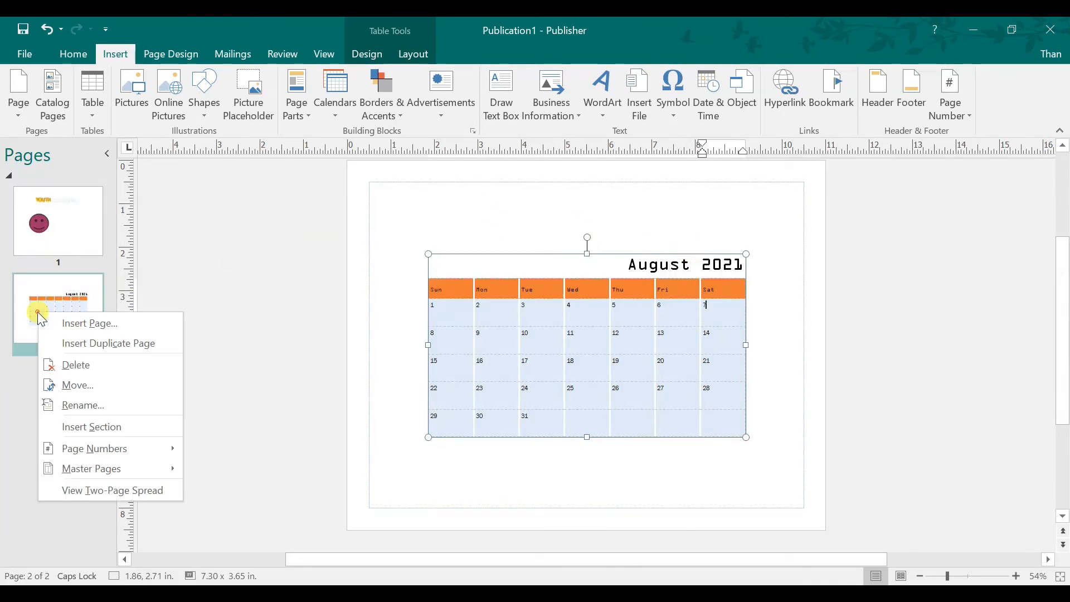
left_click(82, 322)
left_click(505, 363)
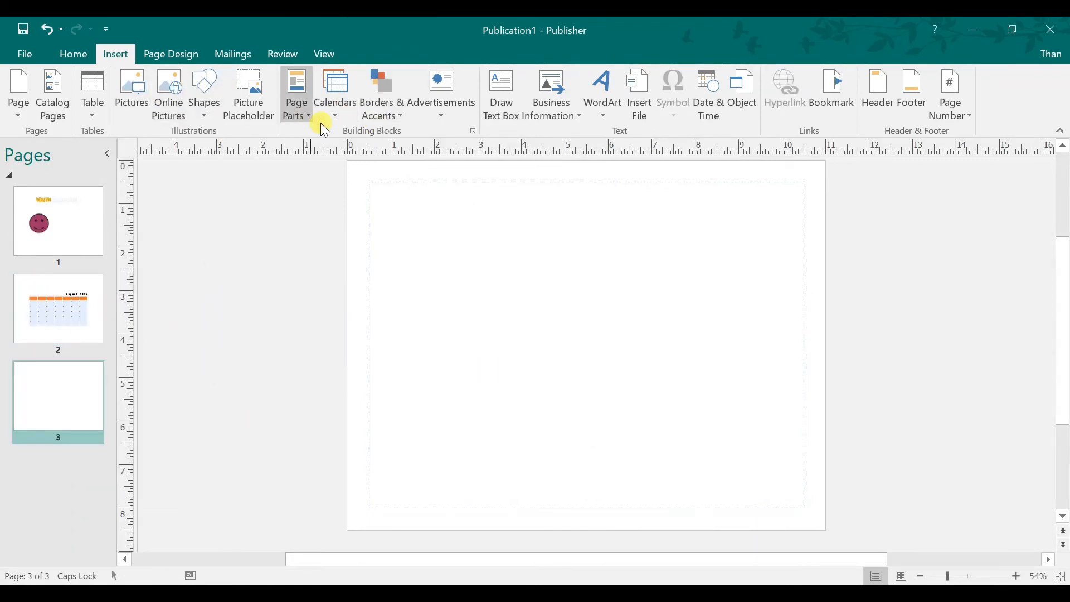
Step: Insert the ship advertisement on page 3, enlarge it to about 8 x 6.8 in and position it within the page margins
left_click(438, 118)
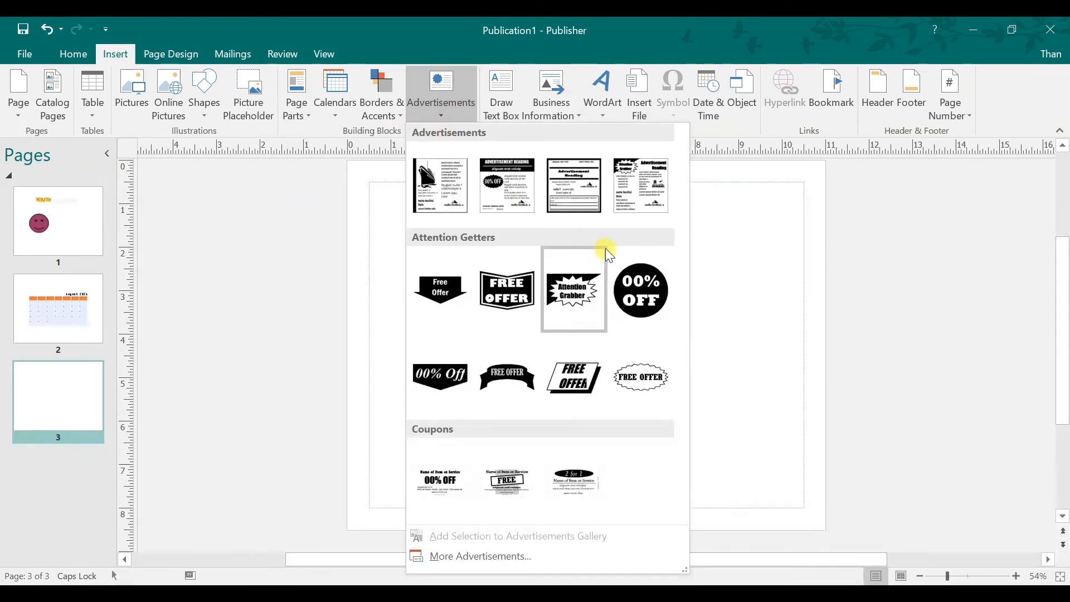
left_click(442, 189)
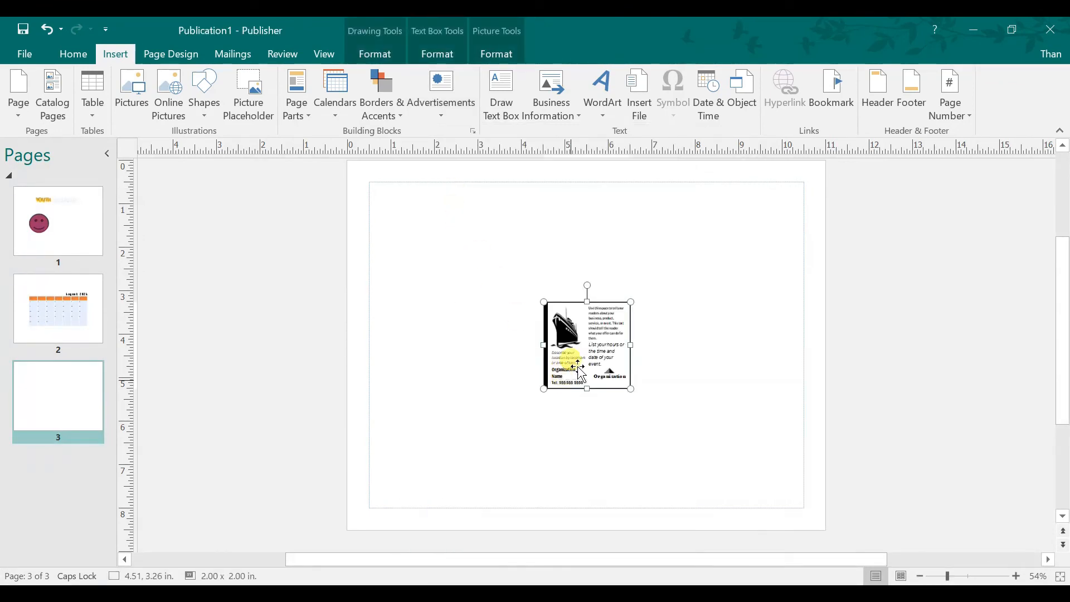
left_click_drag(630, 301, 758, 228)
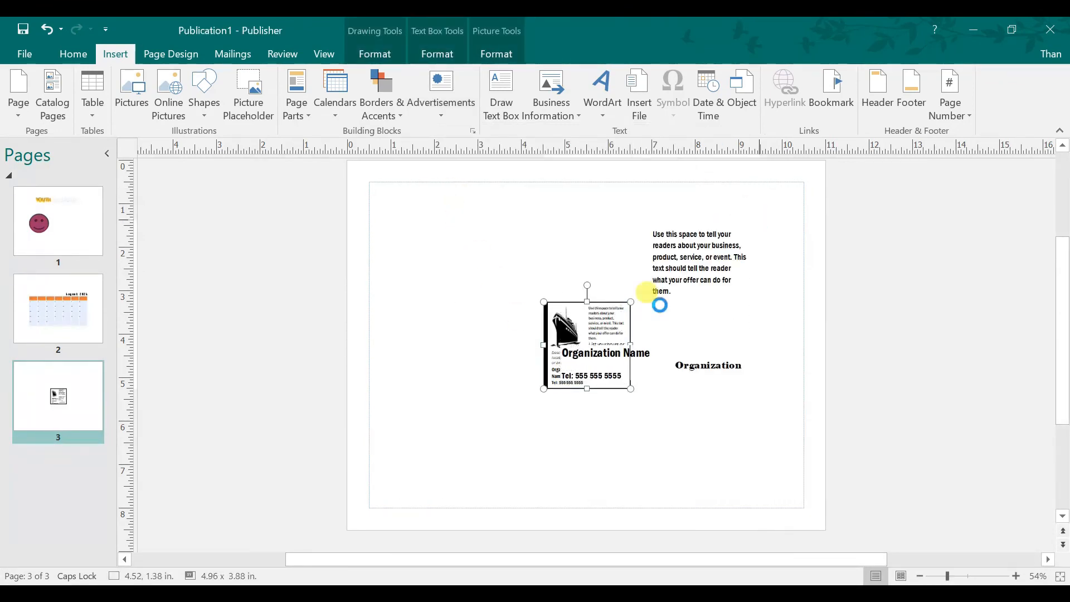
left_click_drag(543, 389, 411, 491)
left_click_drag(585, 221, 573, 192)
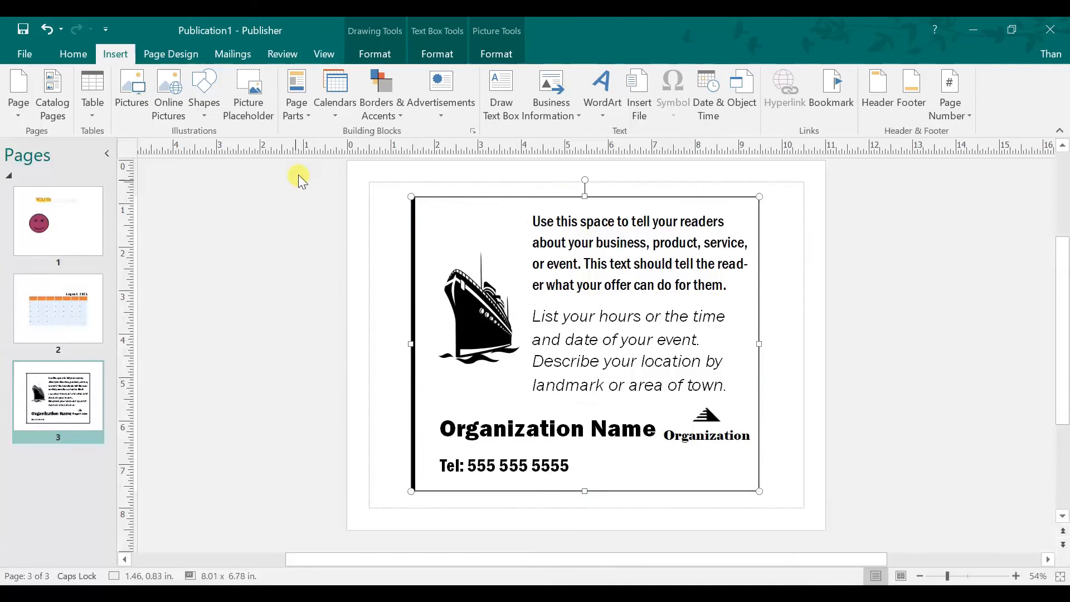
Step: Select the ship picture inside the advertisement and start changing it, working offline to browse the computer's pictures
left_click(79, 56)
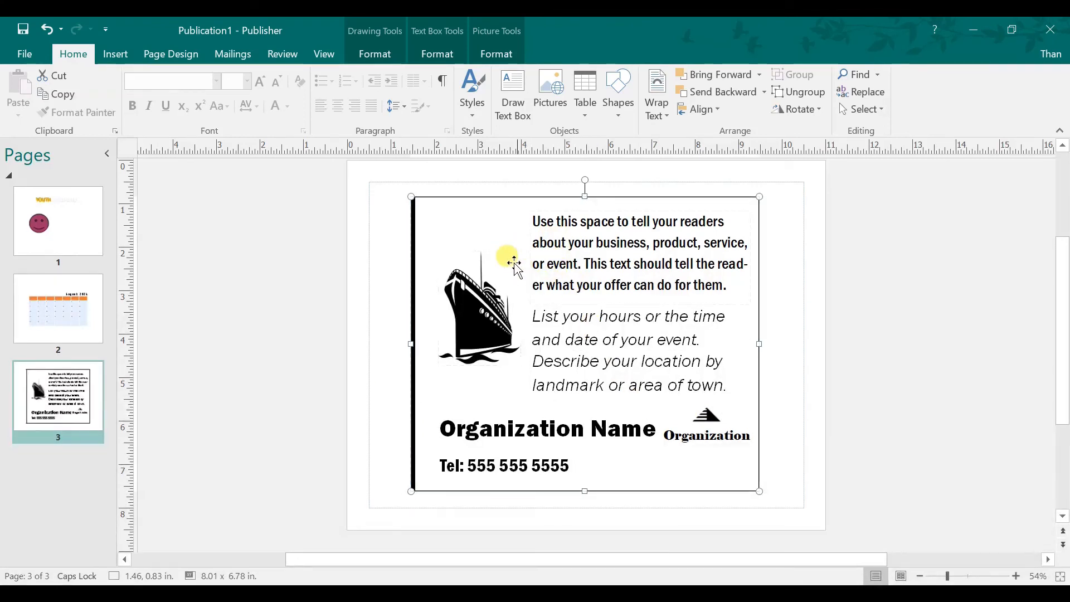
left_click(507, 201)
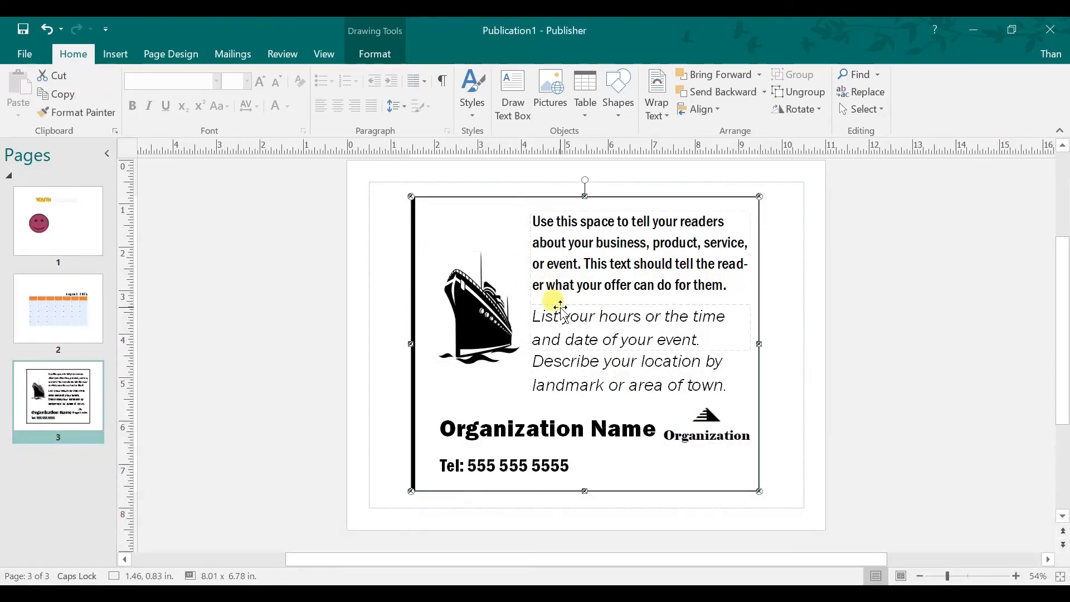
left_click(481, 307)
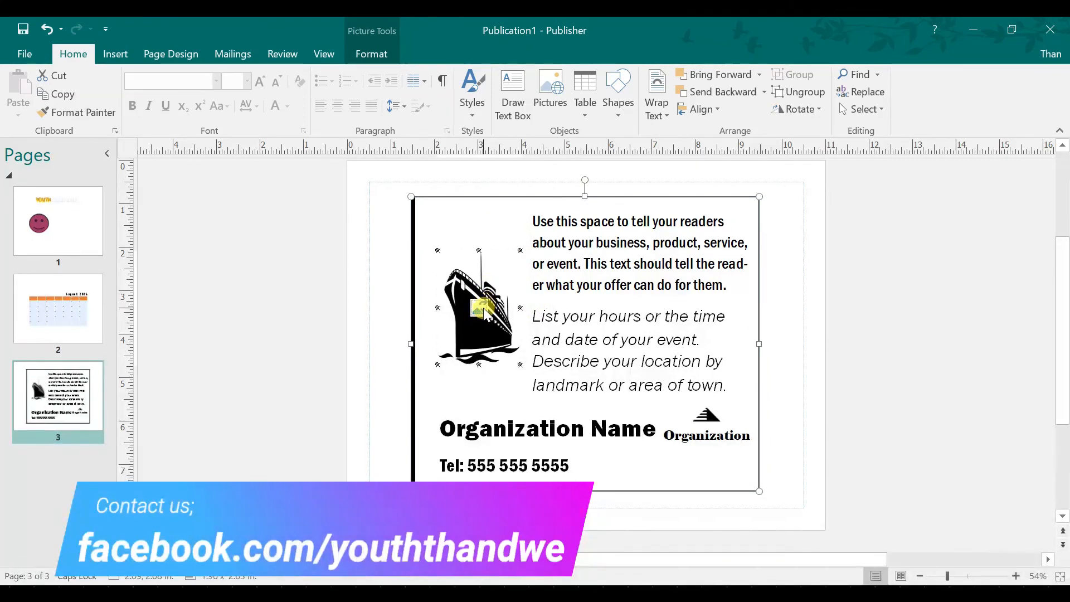
double_click(481, 308)
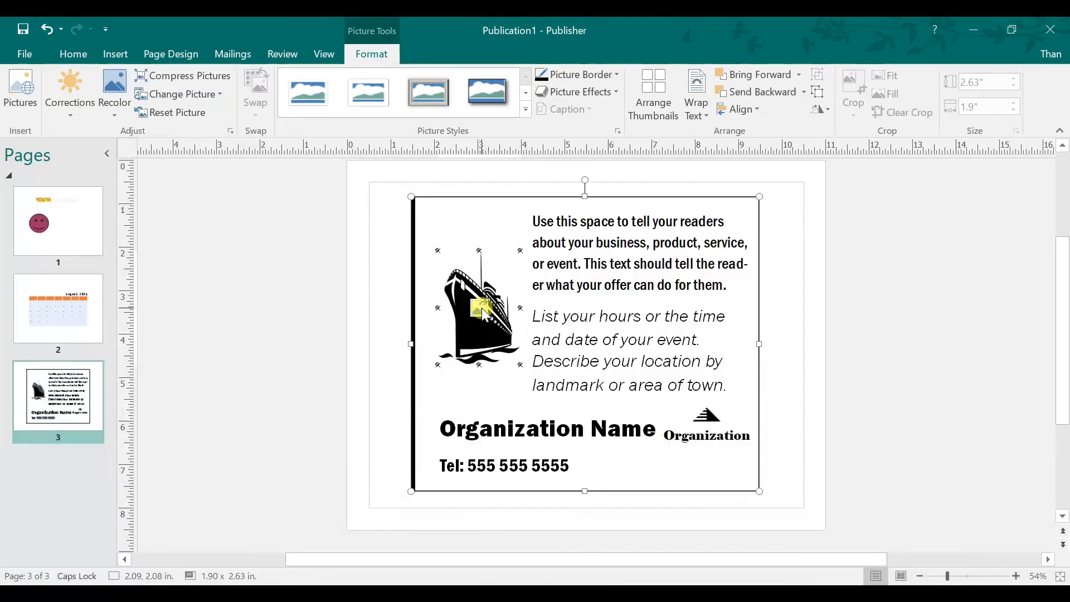
right_click(481, 308)
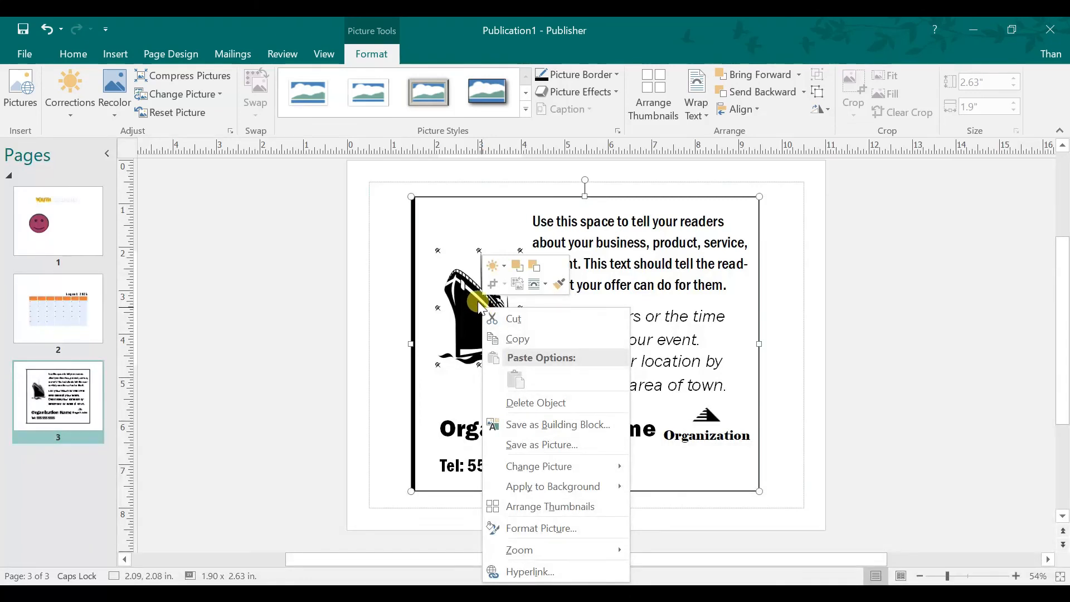
left_click(479, 306)
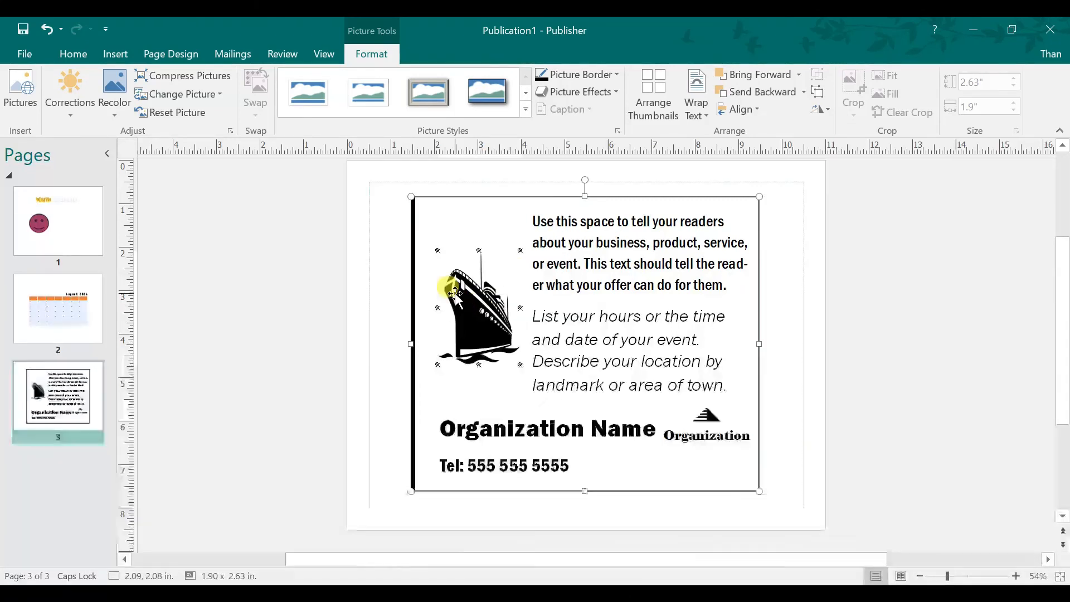
right_click(476, 315)
mouse_move(531, 196)
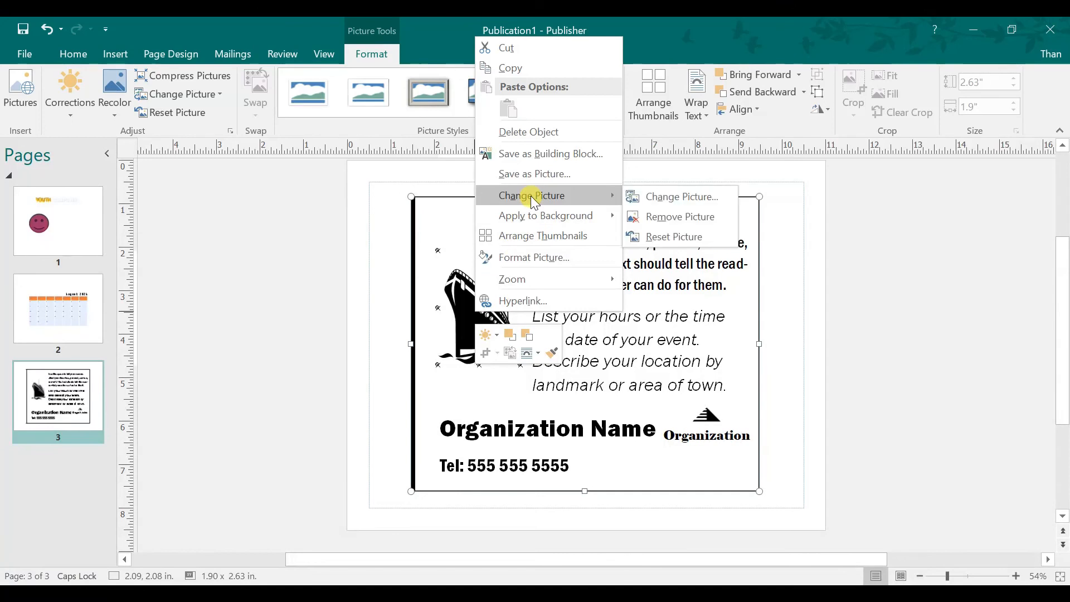
left_click(674, 199)
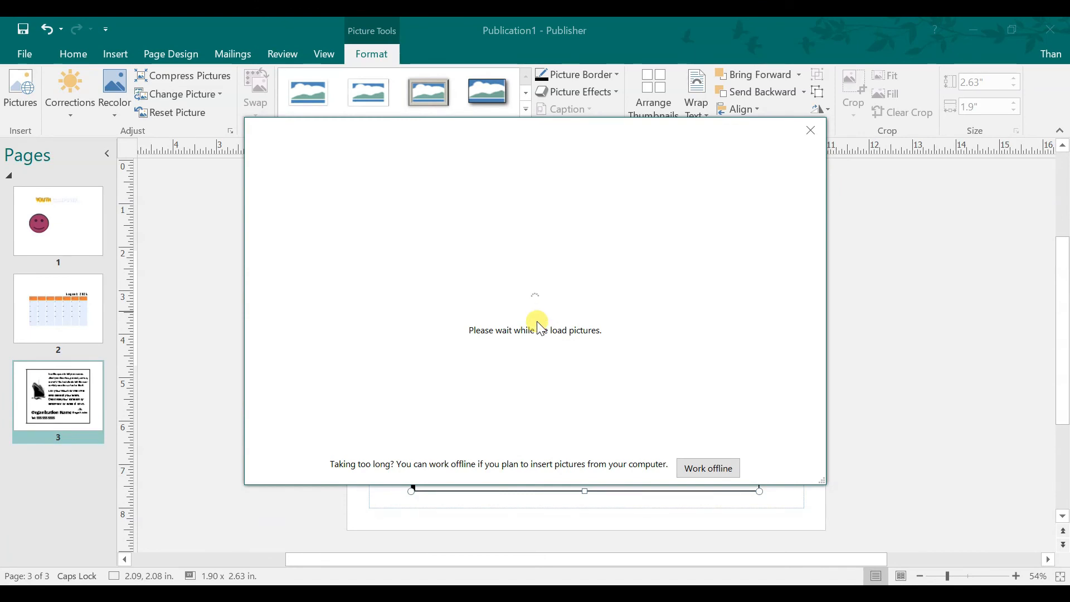
left_click(699, 467)
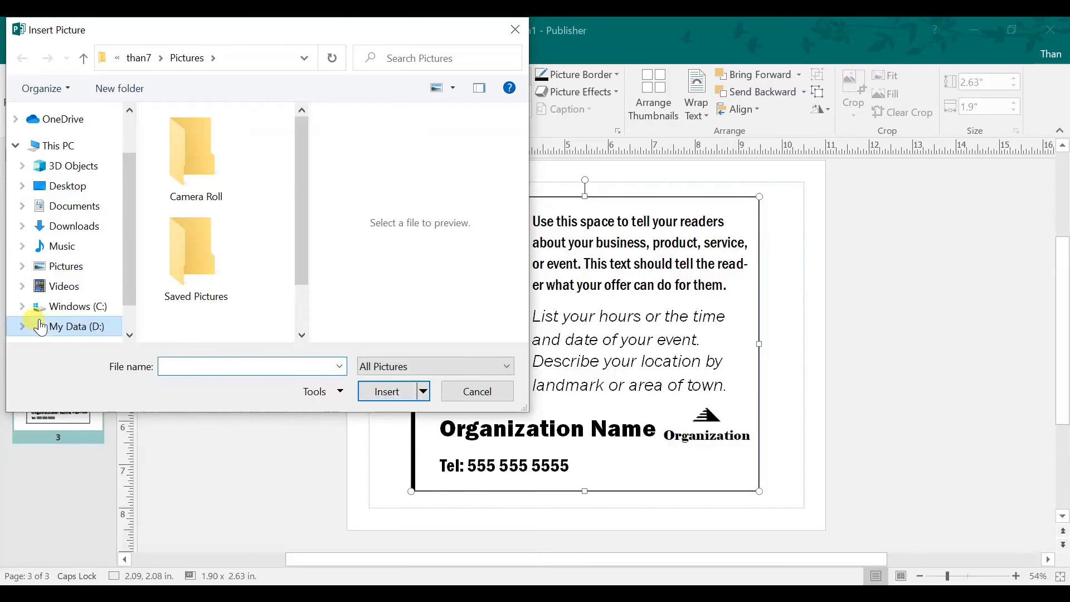
Step: Replace the ship picture with the back photo image from the My Data (D:) drive
left_click(73, 328)
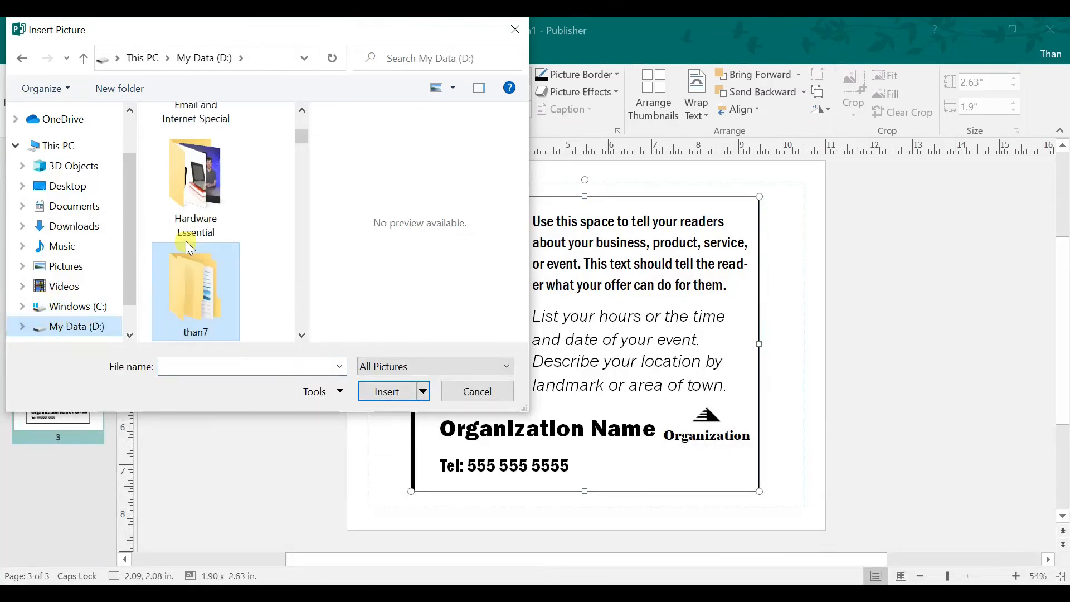
scroll(189, 246, "down", 3)
scroll(200, 249, "down", 3)
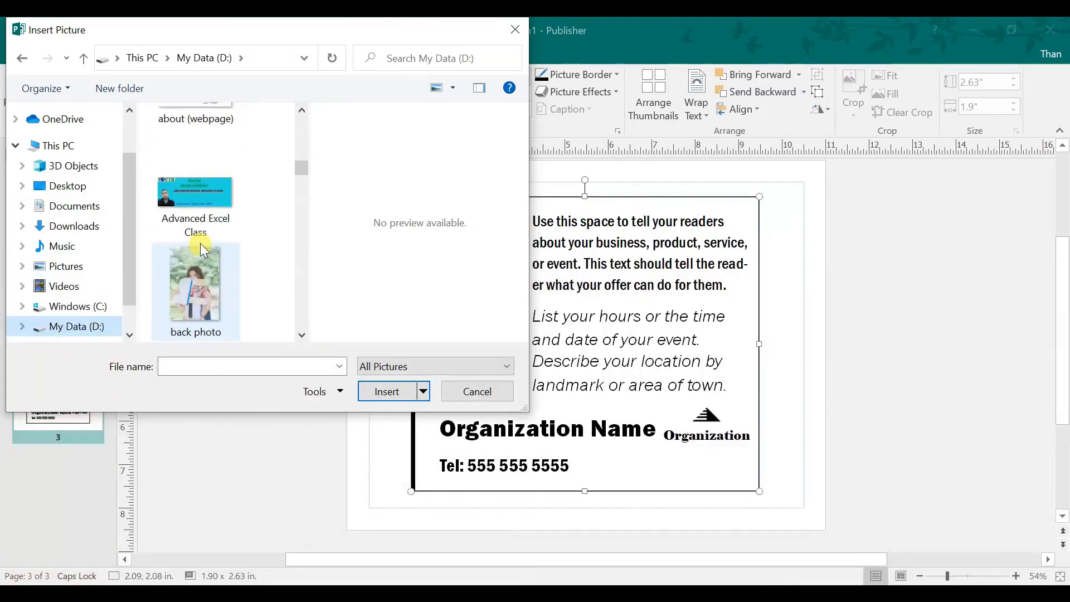
scroll(202, 249, "down", 1)
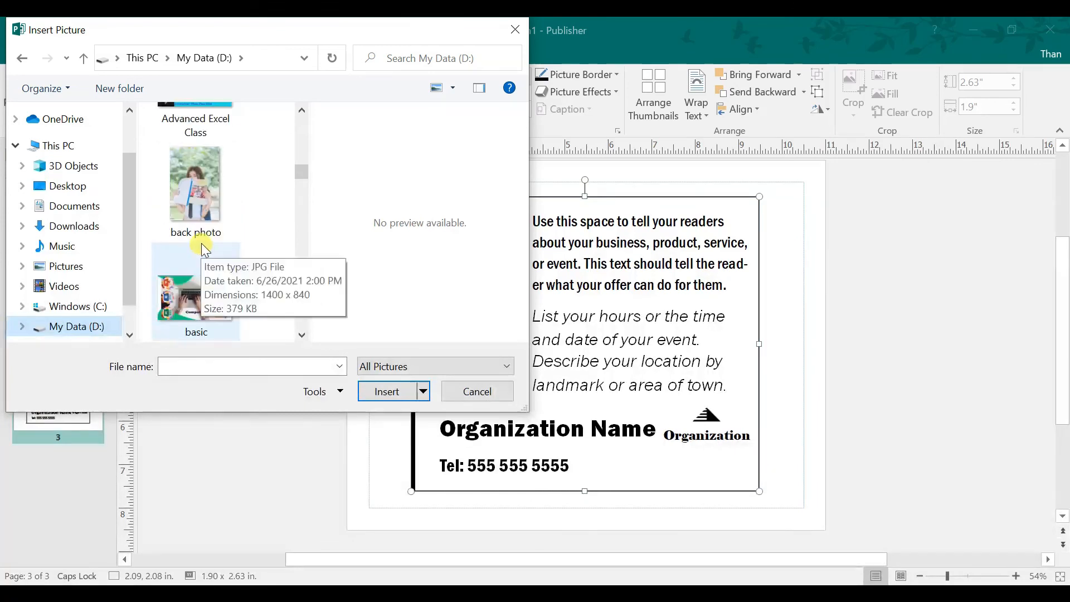
left_click(195, 201)
left_click(387, 391)
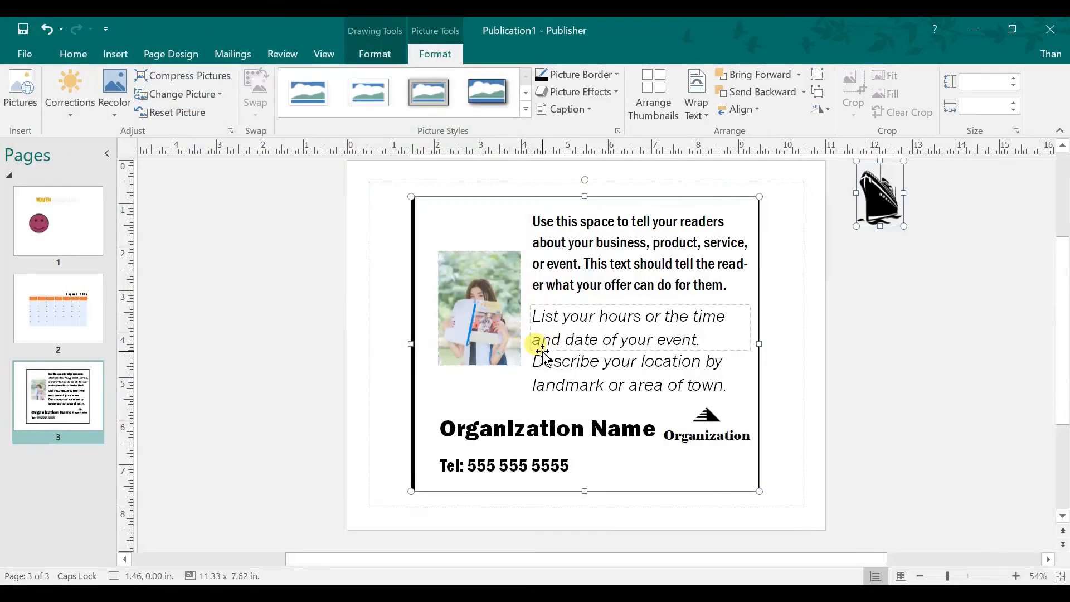
Step: Examine which parts of the advertisement are editable, including its text boxes and the organization logo's Change Picture options
triple_click(717, 376)
left_click(478, 370)
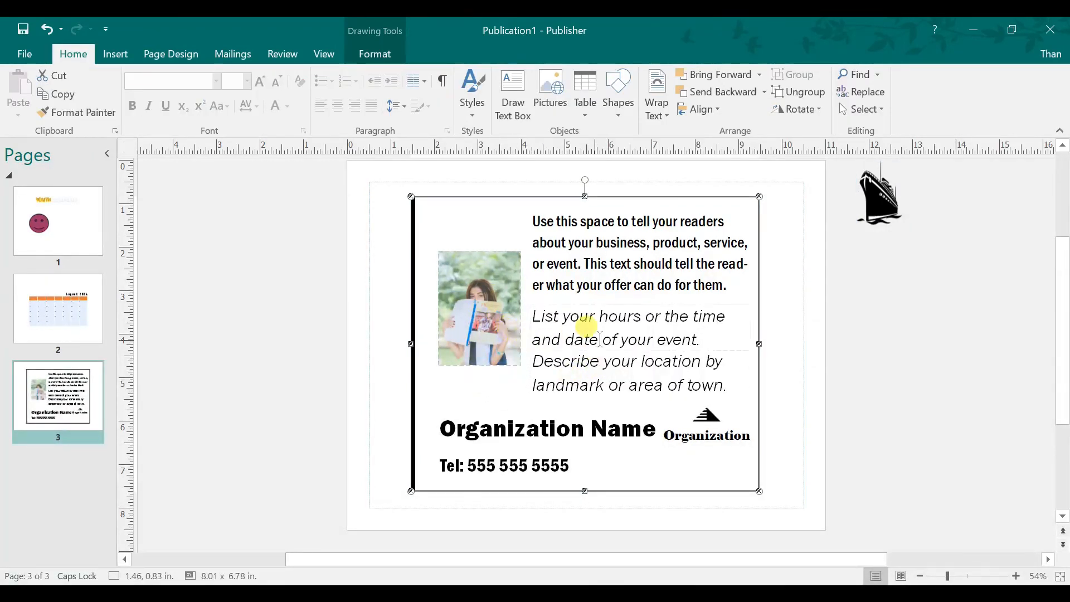
left_click(595, 257)
left_click(725, 286)
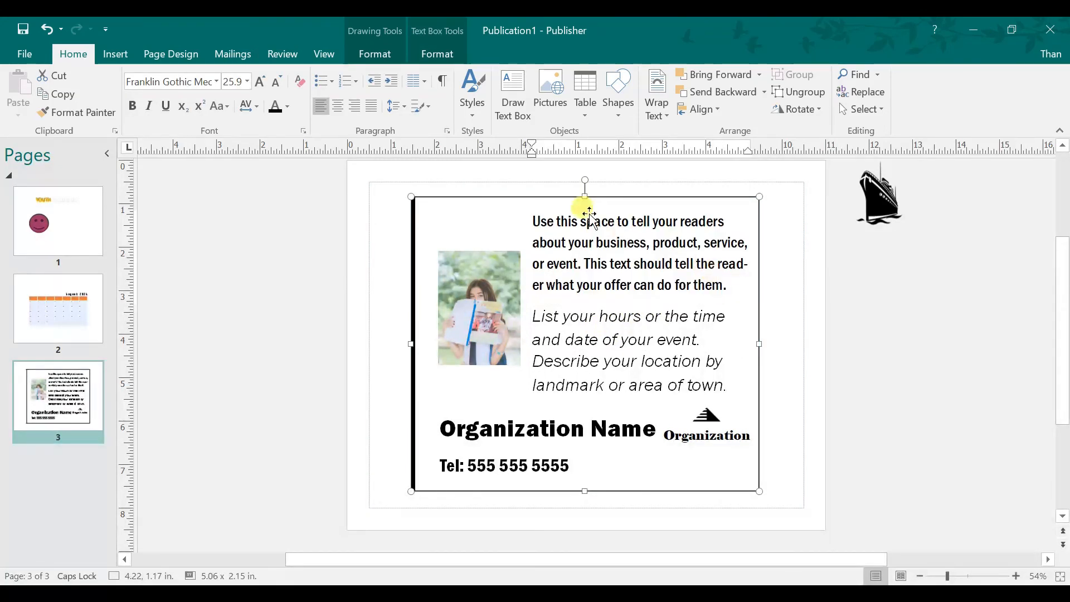
left_click(606, 429)
left_click(711, 440)
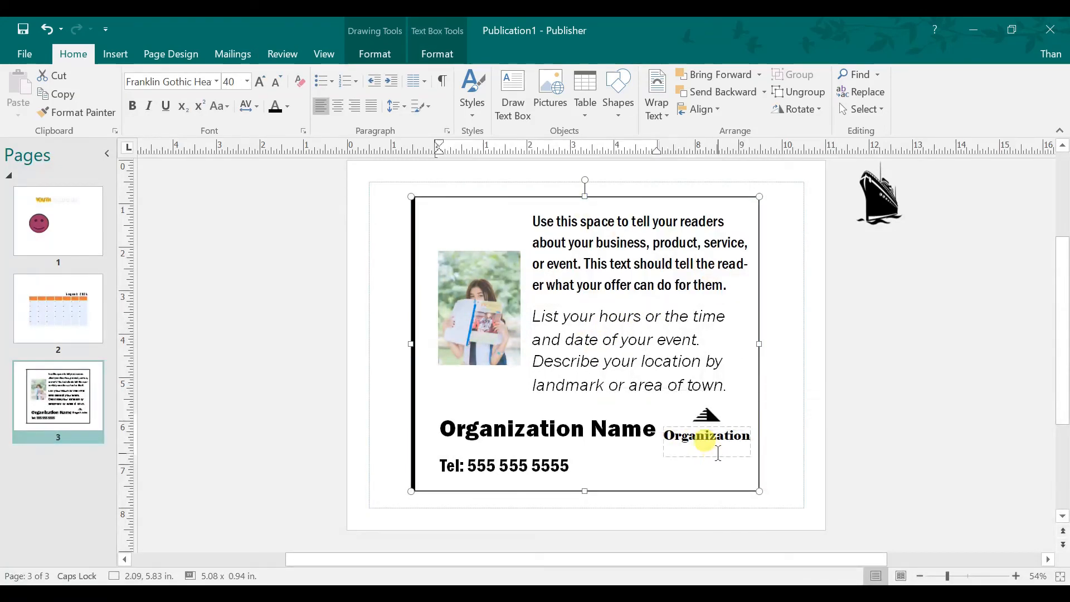
left_click(699, 413)
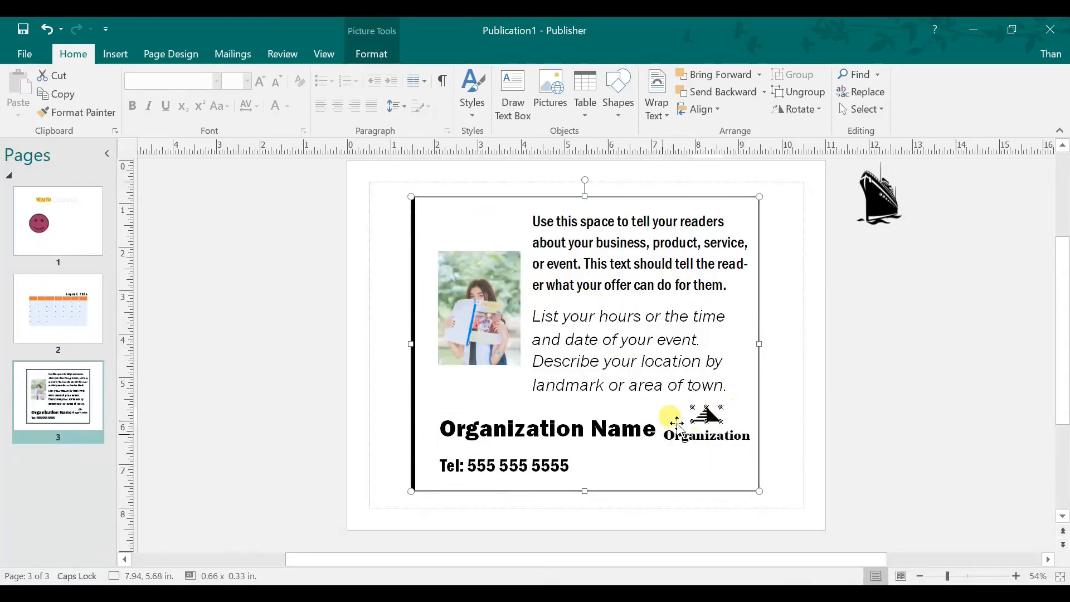
right_click(707, 417)
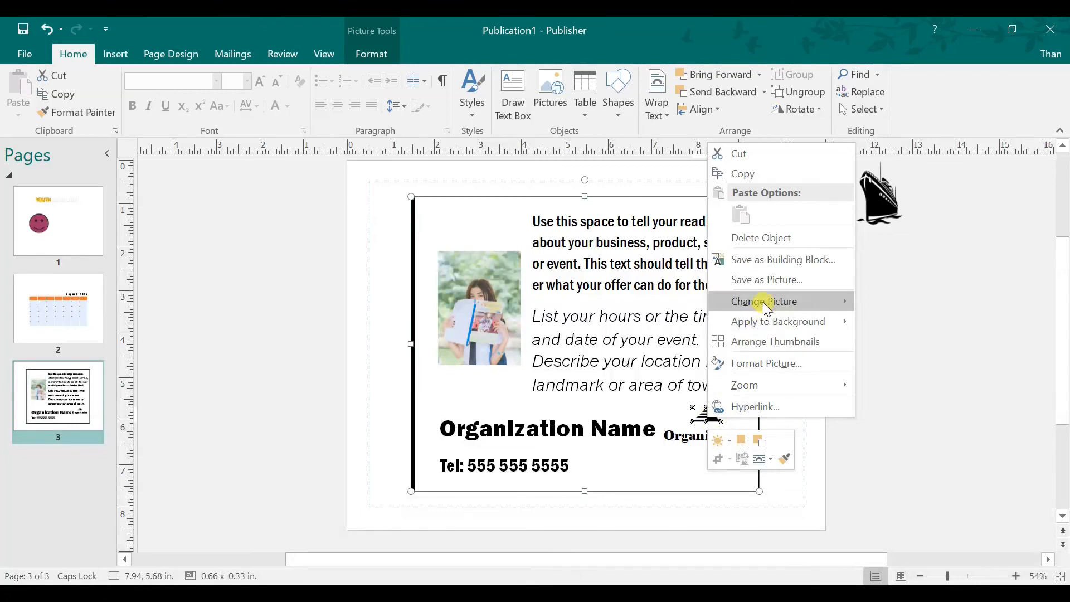
mouse_move(764, 302)
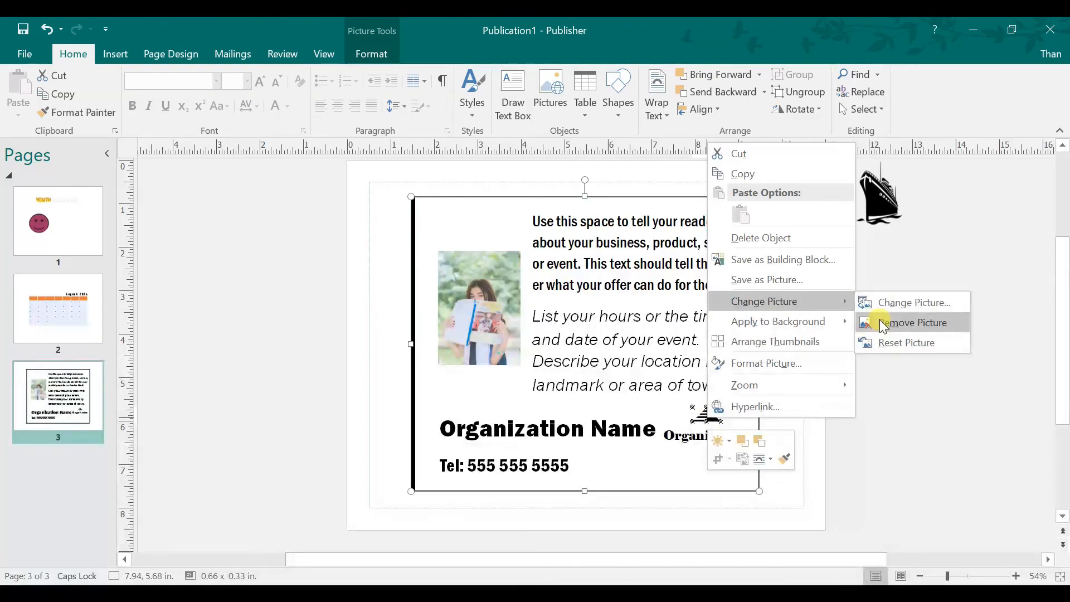
Step: Delete the replaced ship picture left outside the page
left_click(881, 194)
key("Delete")
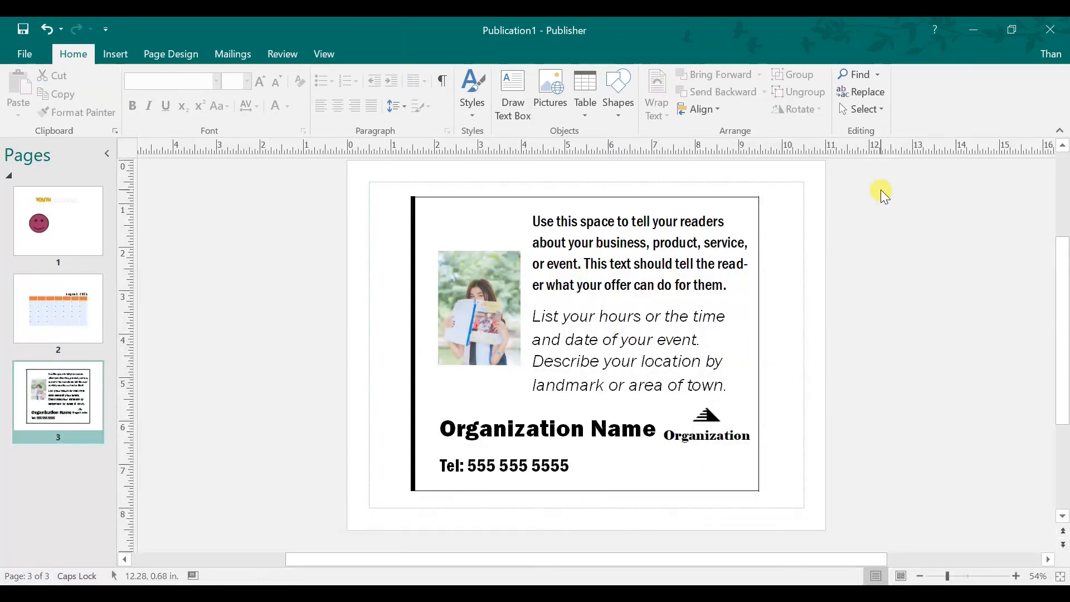